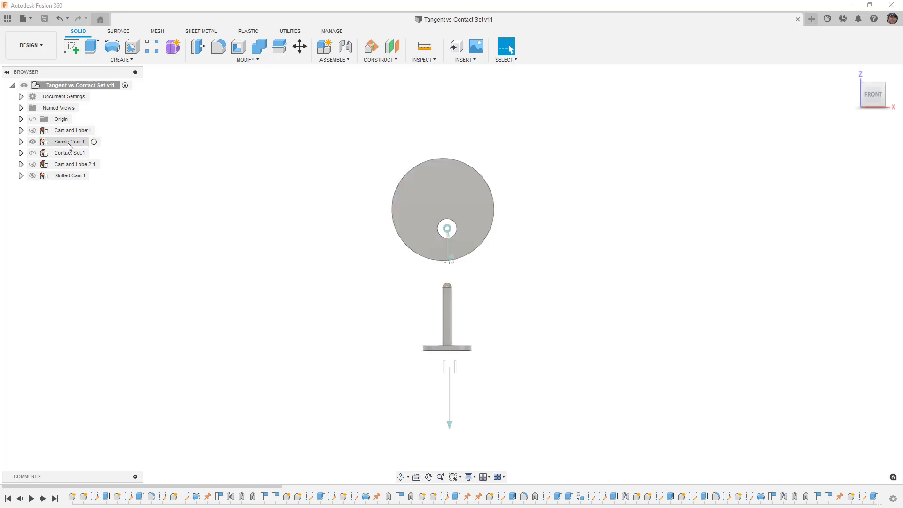
# Step: Identify the Simple Cam (1) and Lifter components inside the Simple Cam assembly by highlighting each in the model
pyautogui.click(20, 142)
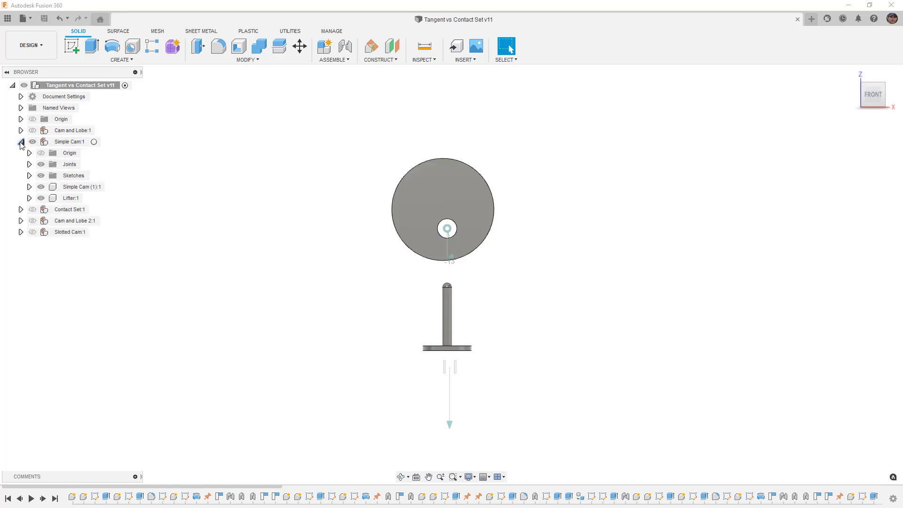
pyautogui.click(59, 187)
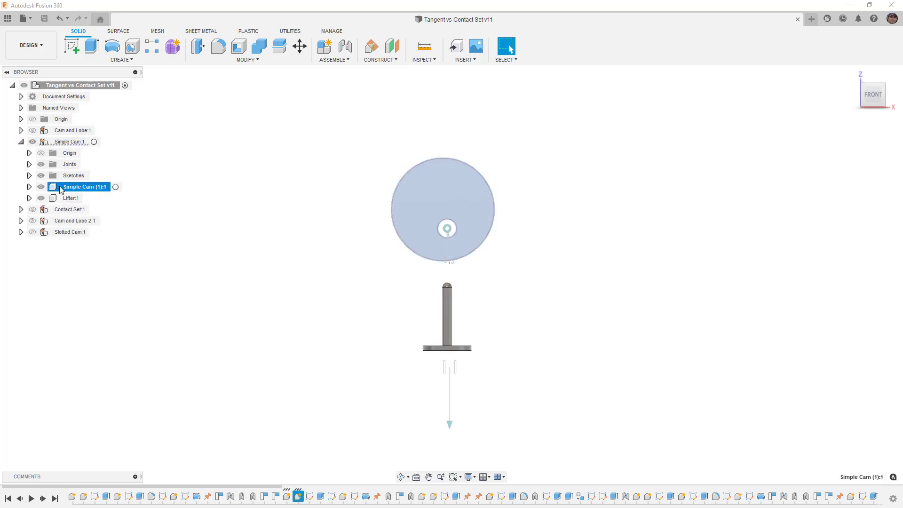
pyautogui.click(66, 198)
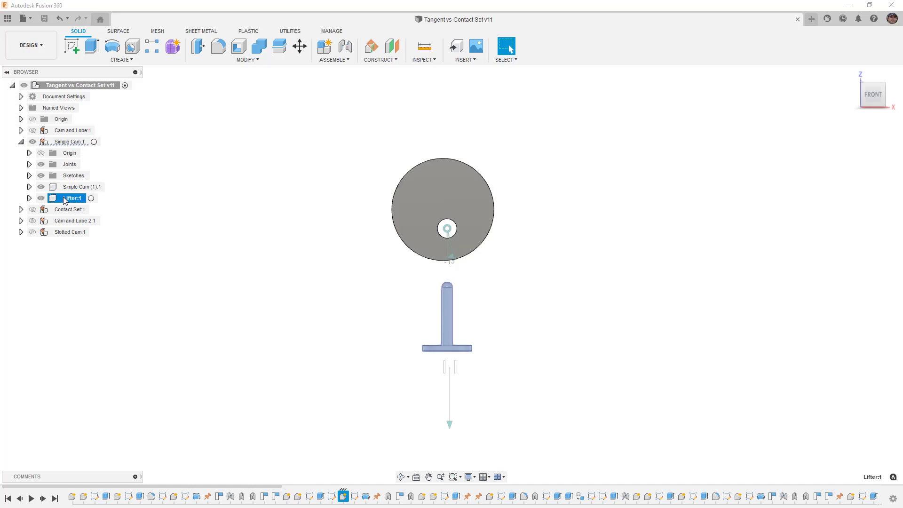
pyautogui.click(113, 175)
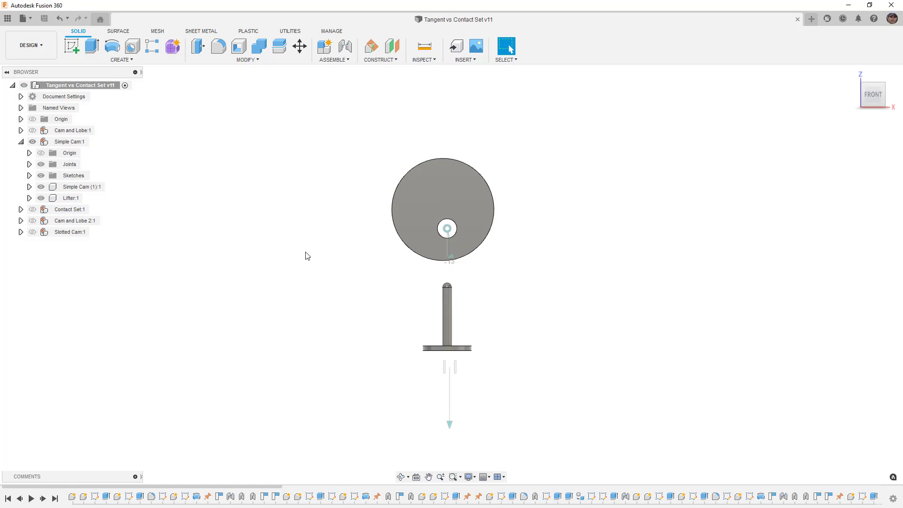
# Step: Test the free motion of the cam and the lifter by moving each, and revert both to their original positions
pyautogui.moveTo(460, 235); pyautogui.dragTo(419, 263)
pyautogui.moveTo(448, 298); pyautogui.dragTo(453, 328)
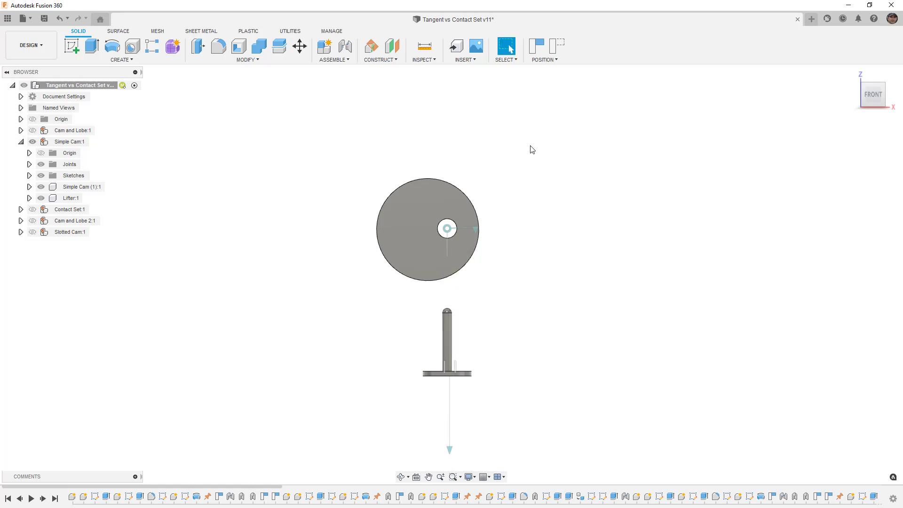
pyautogui.click(557, 45)
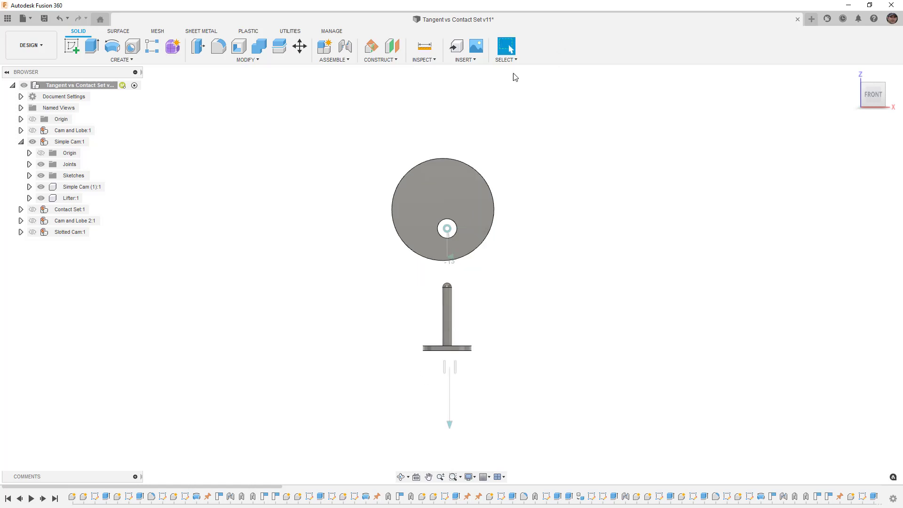
# Step: Animate the model from the SimpleCam joint of the Simple Cam assembly
pyautogui.click(29, 164)
pyautogui.rightClick(82, 190)
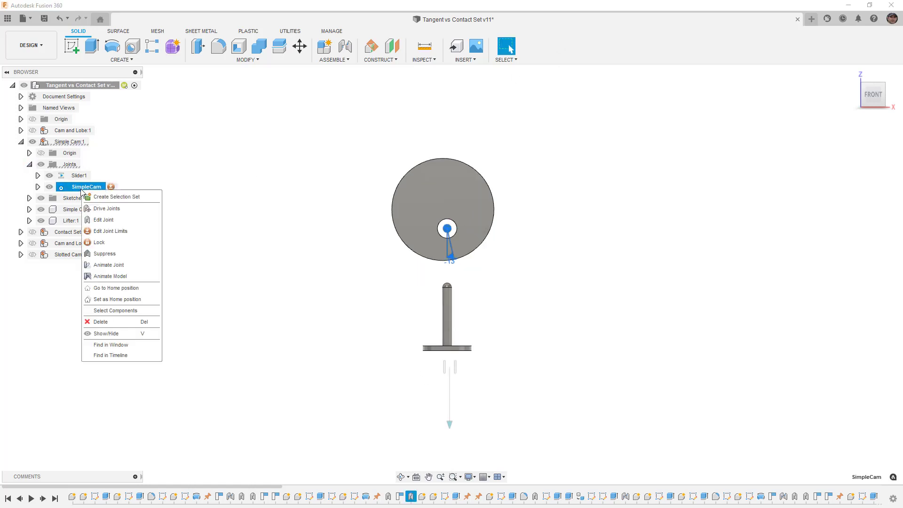
pyautogui.click(118, 276)
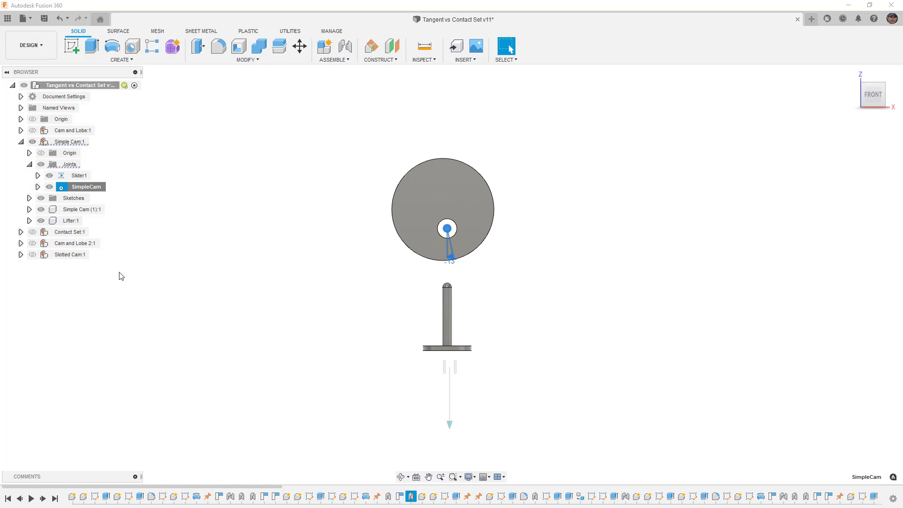
# Step: Create a tangent relationship between the lifter's rounded tip face and the cam's outer cylindrical face
pyautogui.click(343, 61)
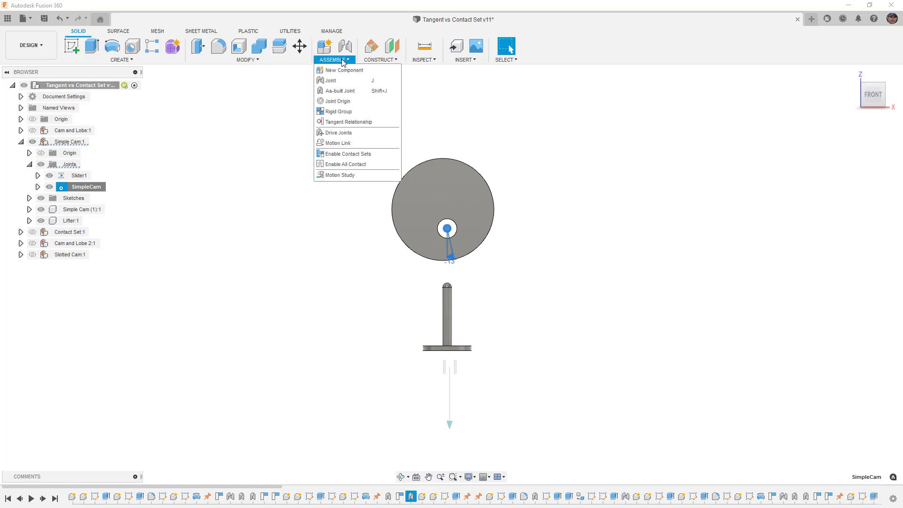
pyautogui.click(347, 124)
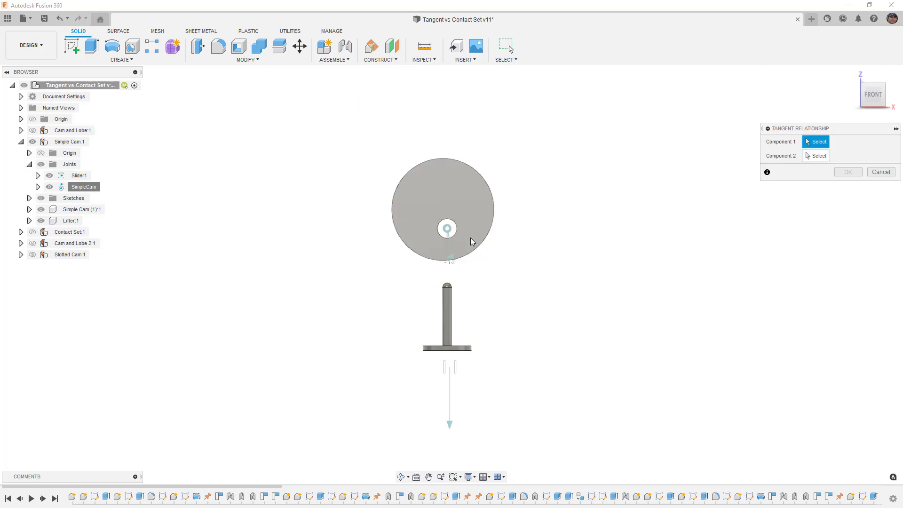
pyautogui.scroll(3, 458, 287)
pyautogui.click(439, 286)
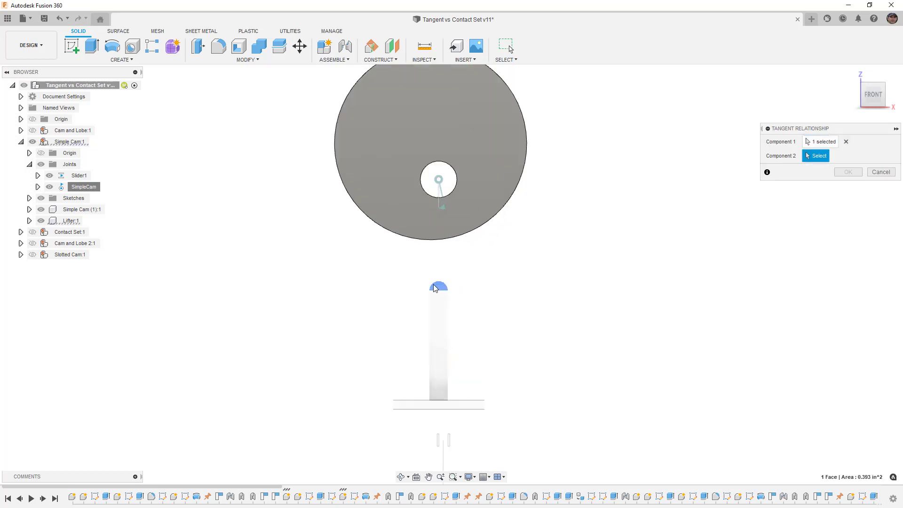
pyautogui.keyDown('shift'); pyautogui.moveTo(538, 246); pyautogui.dragTo(481, 228, button='middle'); pyautogui.keyUp('shift')
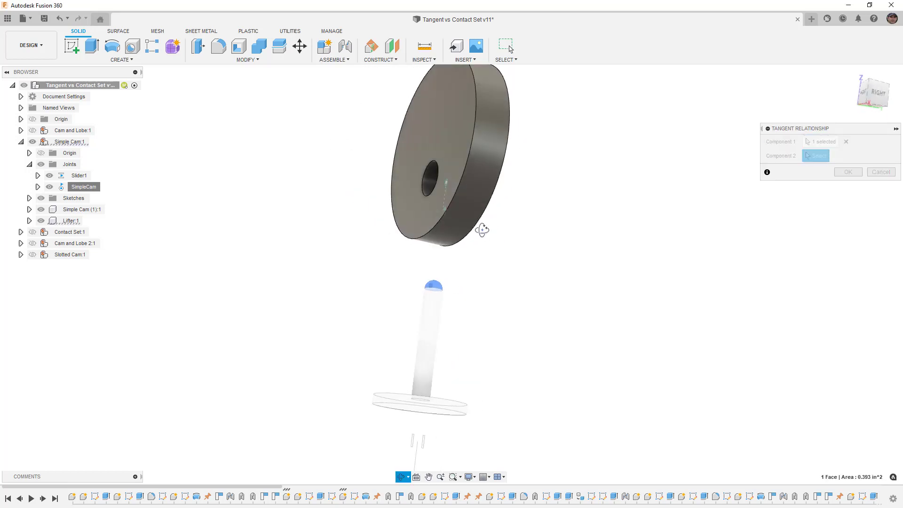
pyautogui.click(478, 171)
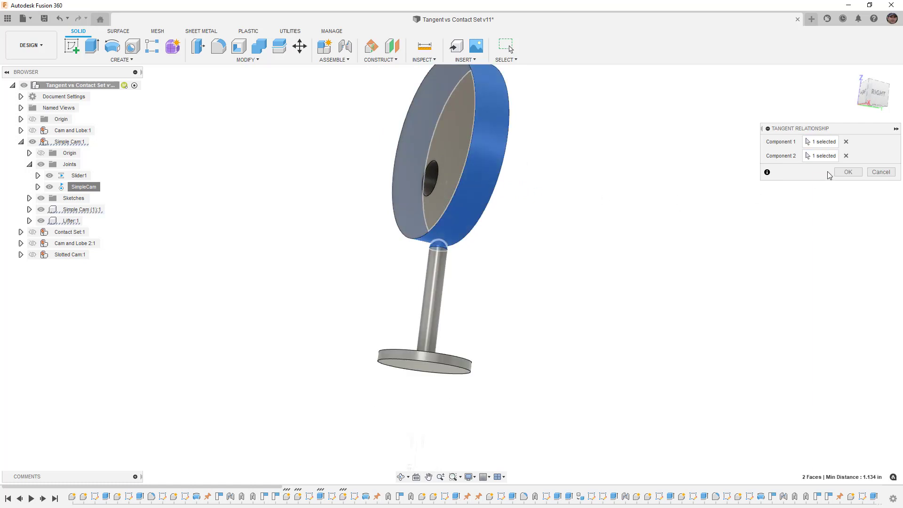
pyautogui.click(848, 172)
# Step: Animate the model from the SimpleCam joint in the front view to check the lifter following the cam, and end the animation
pyautogui.click(863, 95)
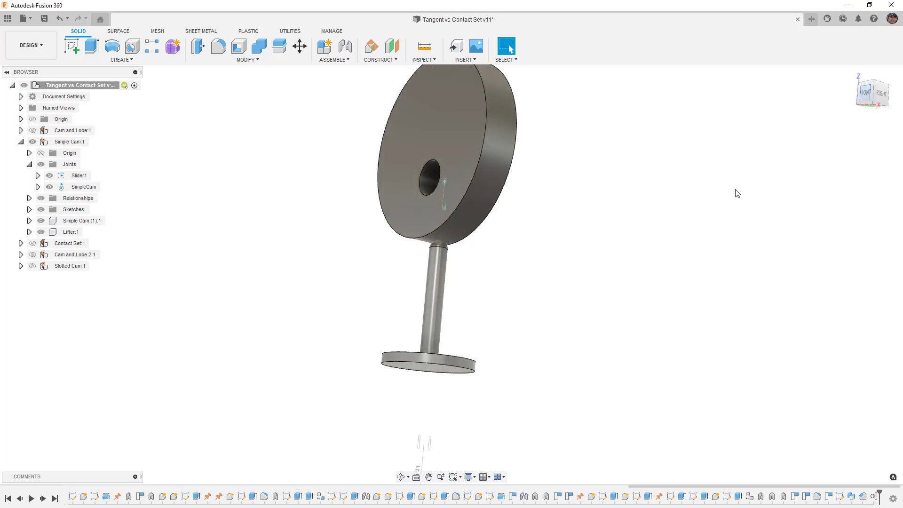
pyautogui.rightClick(86, 188)
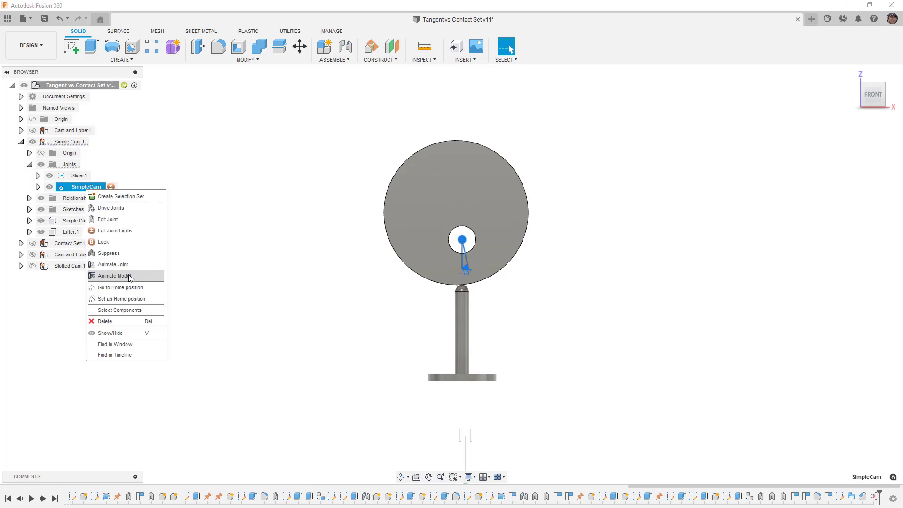
pyautogui.click(114, 276)
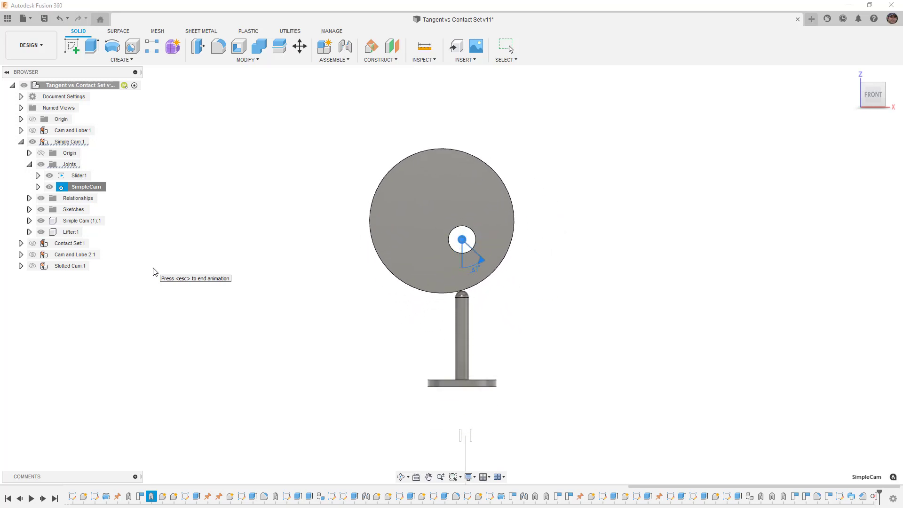
pyautogui.press('Escape')
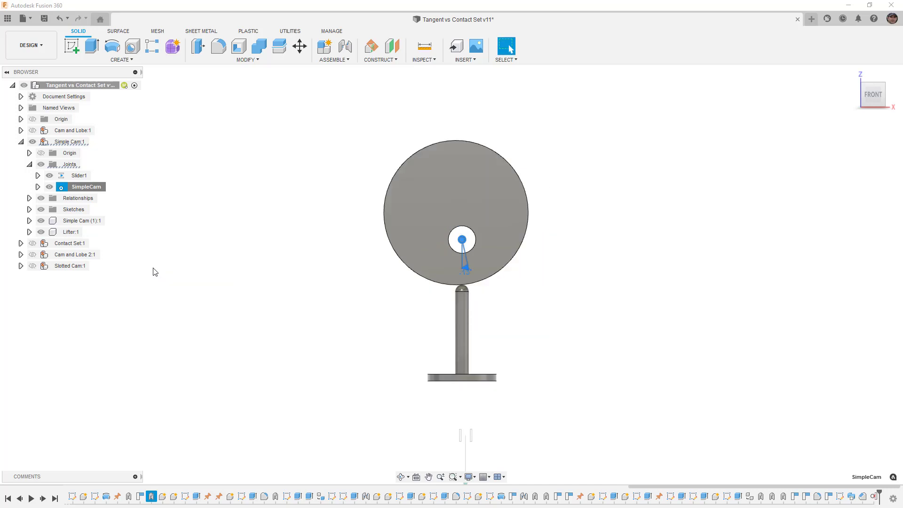
# Step: Turn the cam by hand and examine the two tangent faces, the cam's outer face and the lifter's rounded tip
pyautogui.moveTo(406, 181); pyautogui.dragTo(441, 203)
pyautogui.keyDown('shift'); pyautogui.moveTo(532, 137); pyautogui.dragTo(492, 176, button='middle'); pyautogui.keyUp('shift')
pyautogui.click(481, 160)
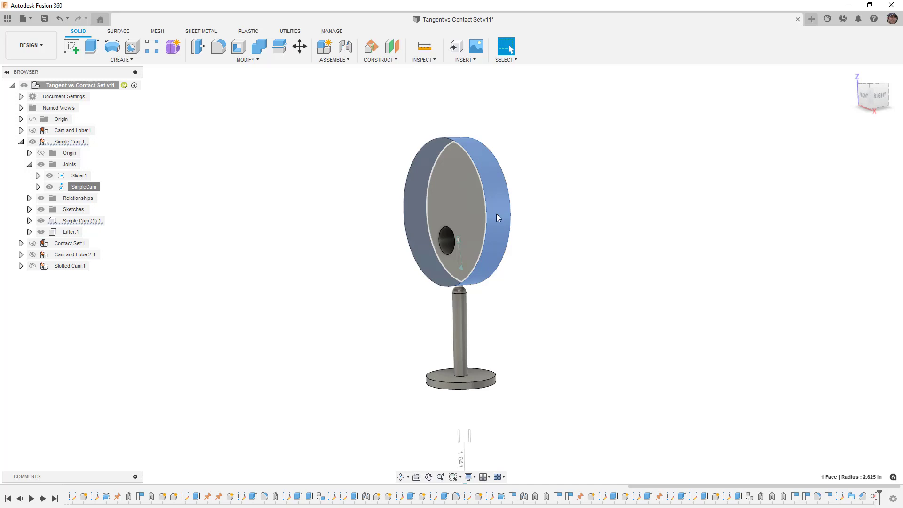
pyautogui.scroll(5, 461, 290)
pyautogui.click(459, 294)
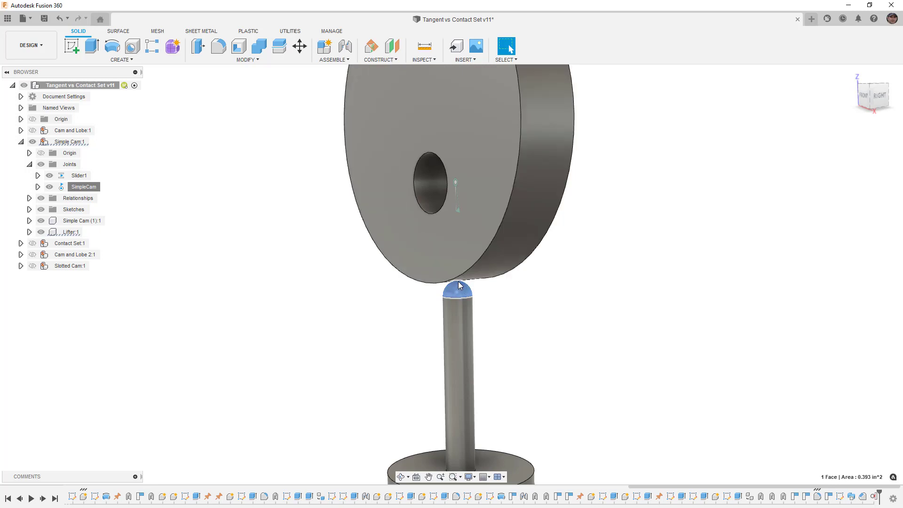
pyautogui.scroll(-3, 459, 287)
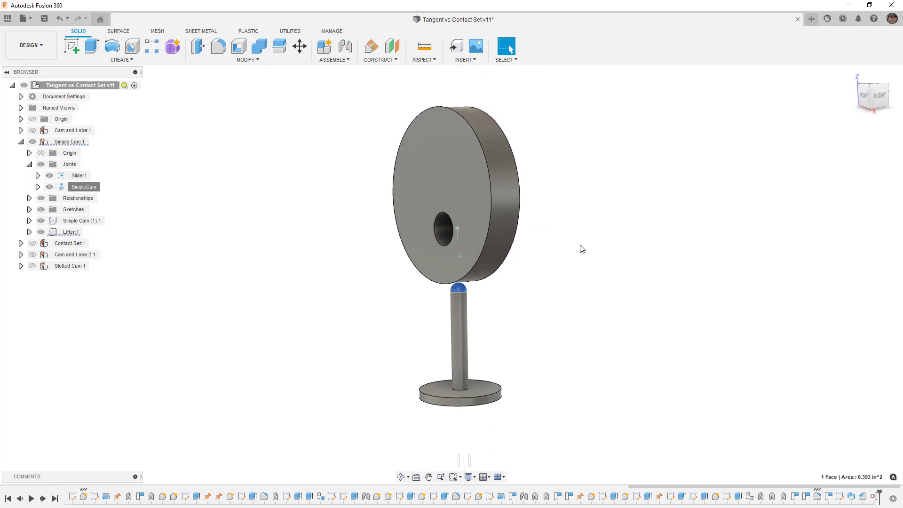
pyautogui.click(860, 94)
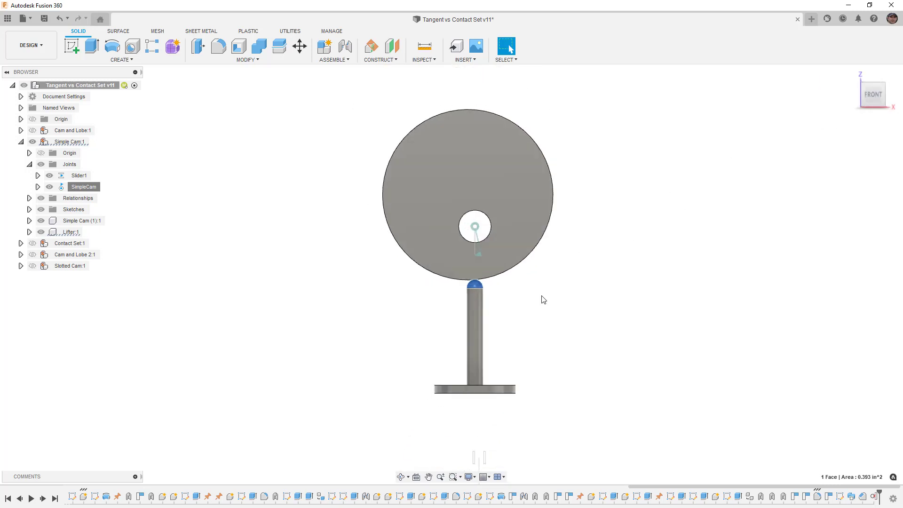
# Step: Show the Slotted Cam component in place of Simple Cam and turn on component color cycling
pyautogui.click(21, 141)
pyautogui.click(32, 141)
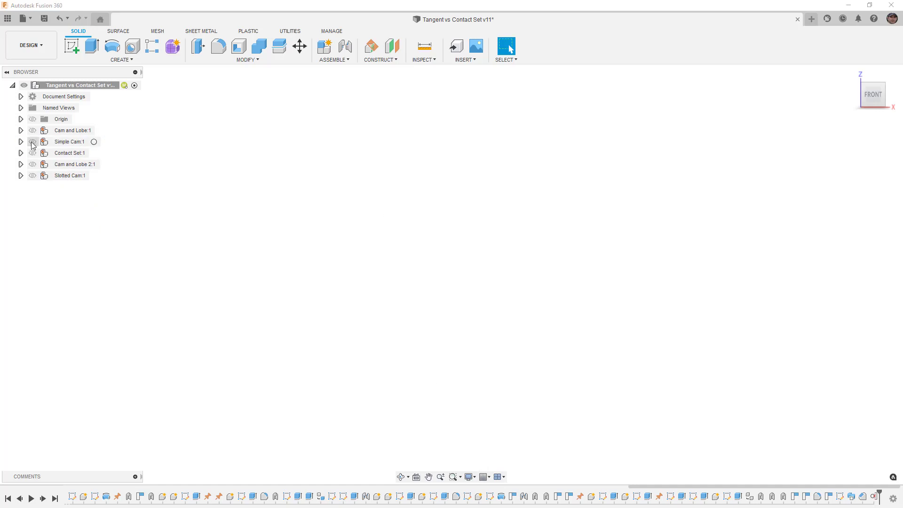
pyautogui.click(33, 175)
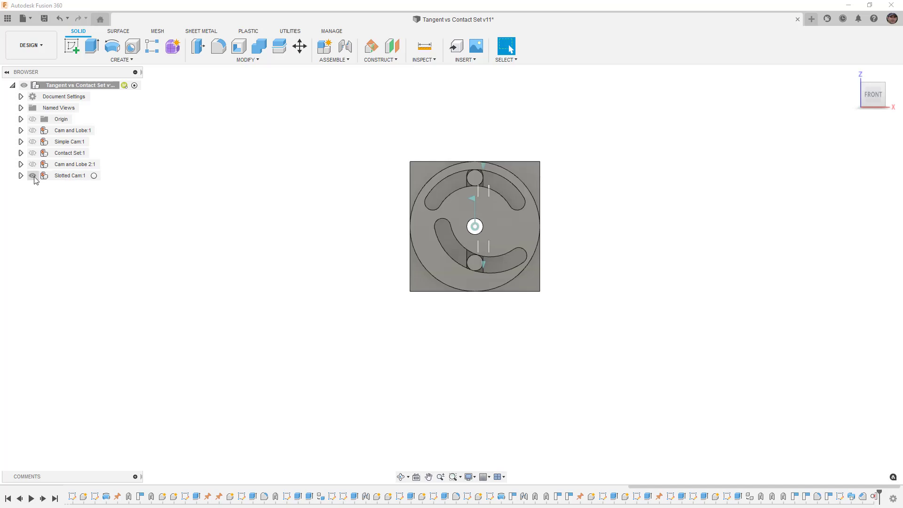
pyautogui.click(423, 59)
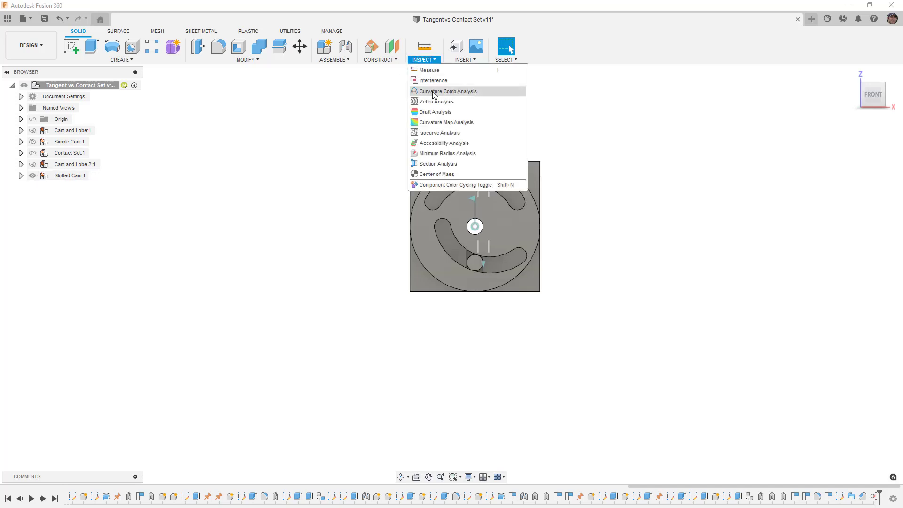
pyautogui.click(448, 184)
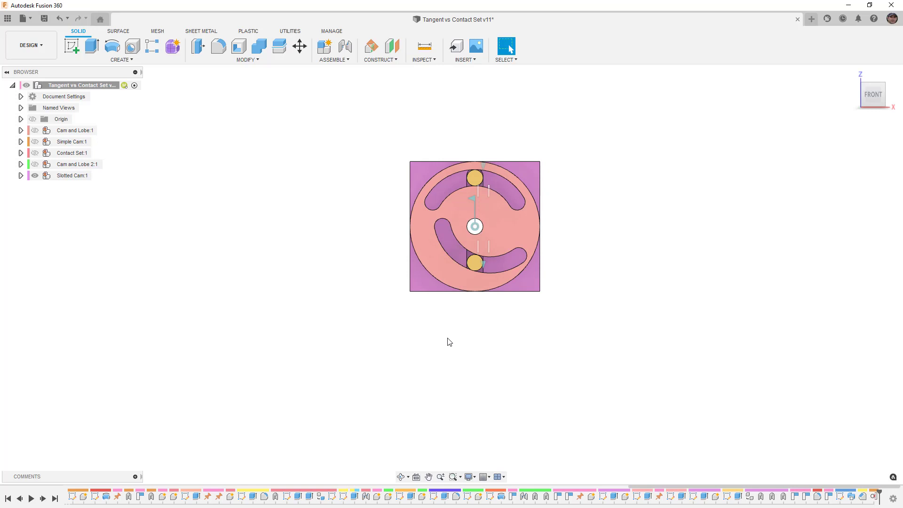
# Step: Test the motion of the slotted cam's upper pin by moving it, and revert it to its original position
pyautogui.scroll(3, 585, 210)
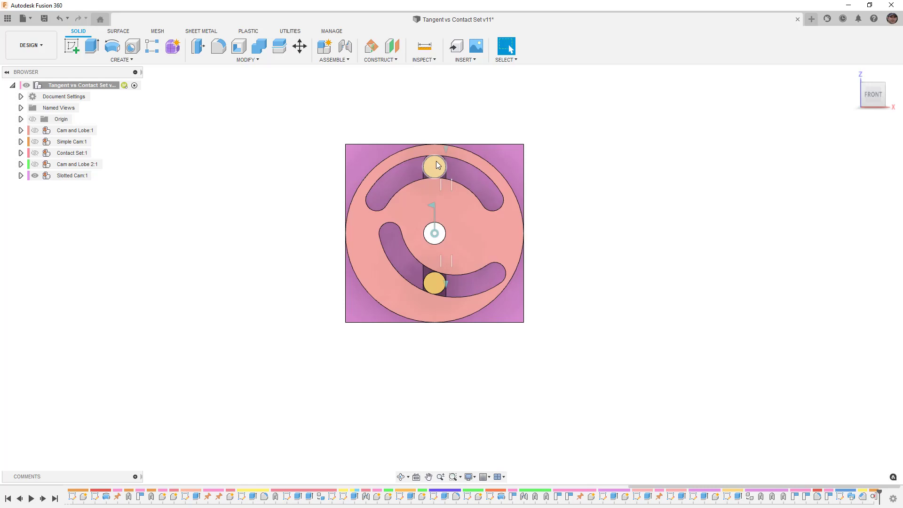
pyautogui.moveTo(435, 165); pyautogui.dragTo(486, 170)
pyautogui.click(557, 46)
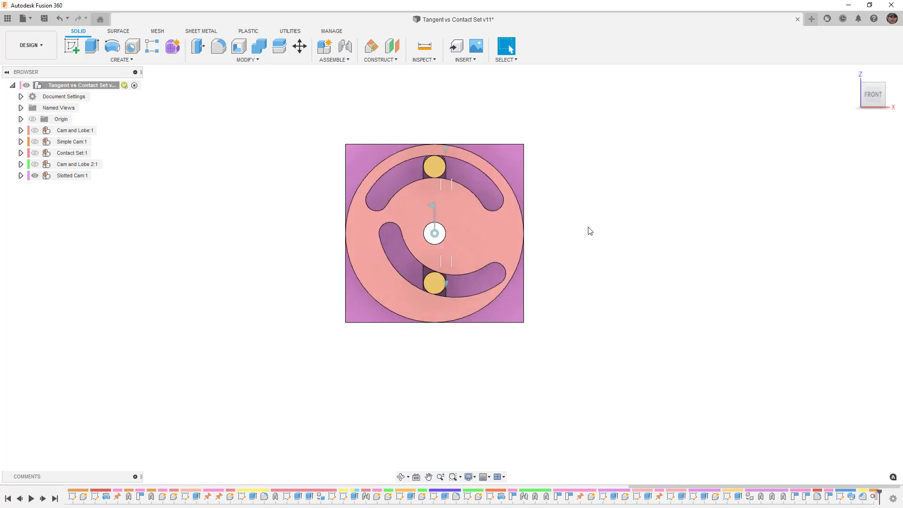
# Step: Enable contact sets for the design with the slotted cam in an angled view
pyautogui.keyDown('shift'); pyautogui.moveTo(590, 233); pyautogui.dragTo(587, 259, button='middle'); pyautogui.keyUp('shift')
pyautogui.moveTo(581, 241); pyautogui.dragTo(570, 244)
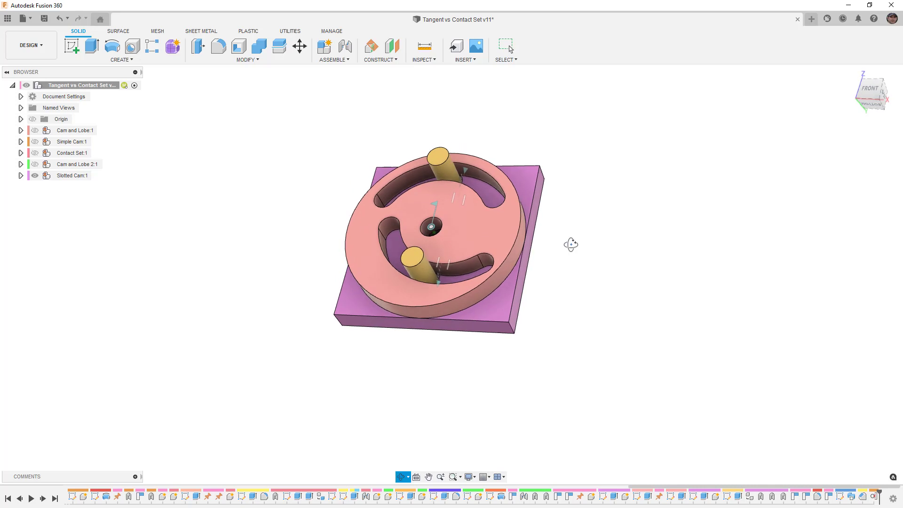
pyautogui.press('Escape')
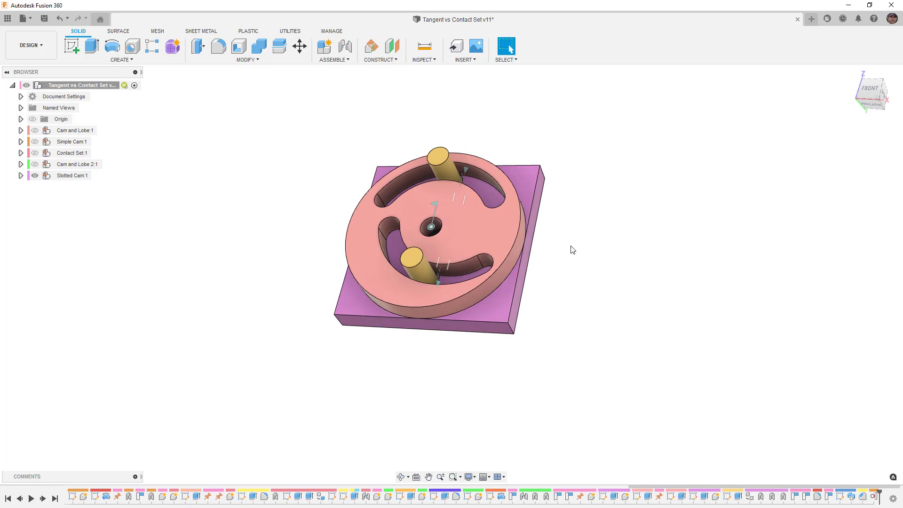
pyautogui.click(339, 61)
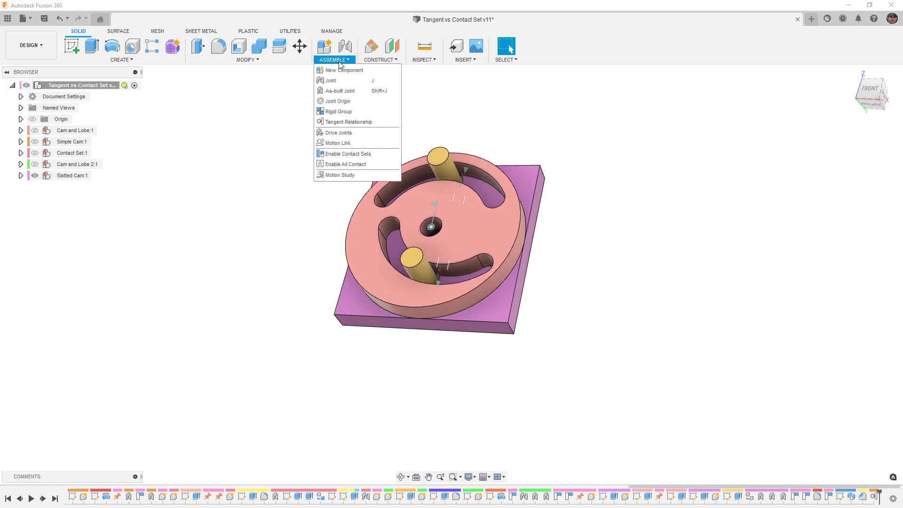
pyautogui.click(358, 158)
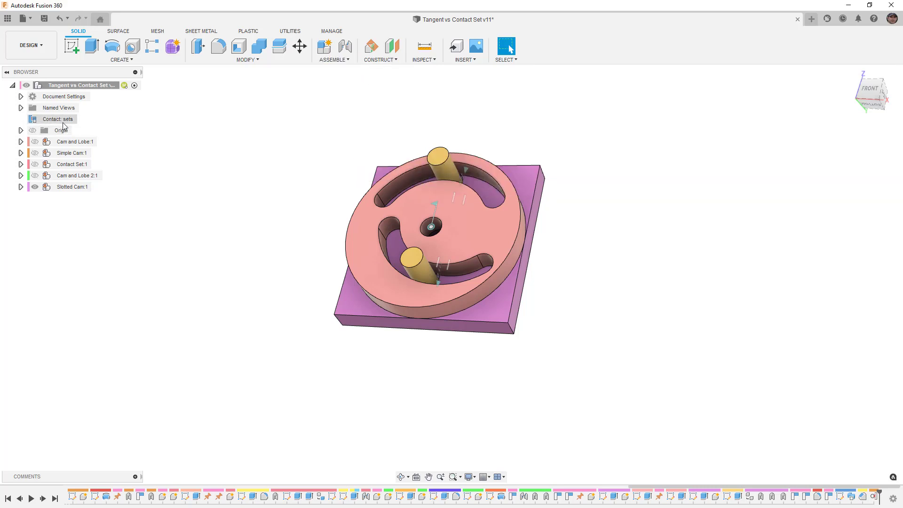
# Step: Create a new contact set from the slotted disc and the upper pin, and return to the front view
pyautogui.rightClick(64, 124)
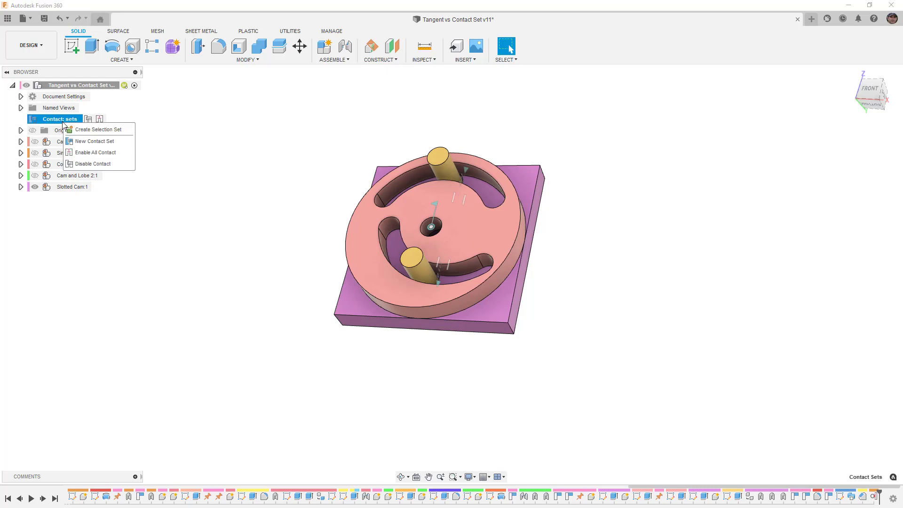
pyautogui.click(85, 136)
pyautogui.click(470, 213)
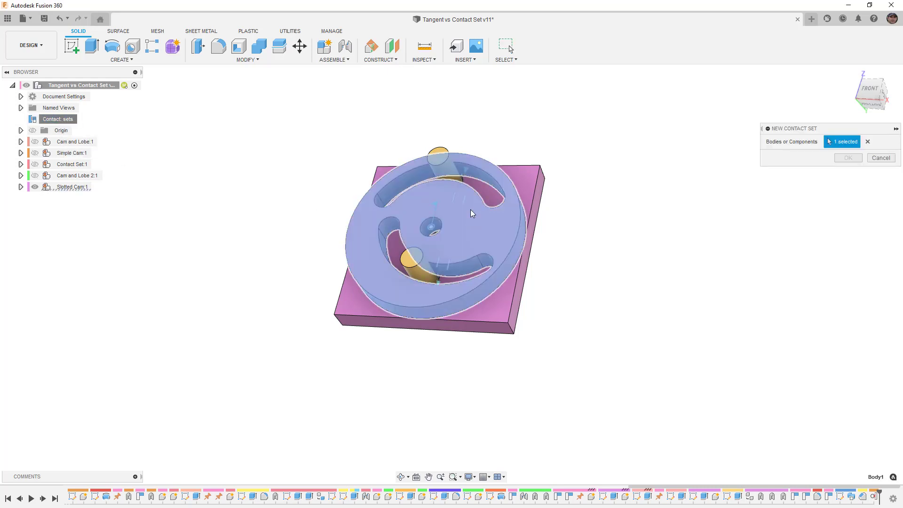
pyautogui.click(449, 174)
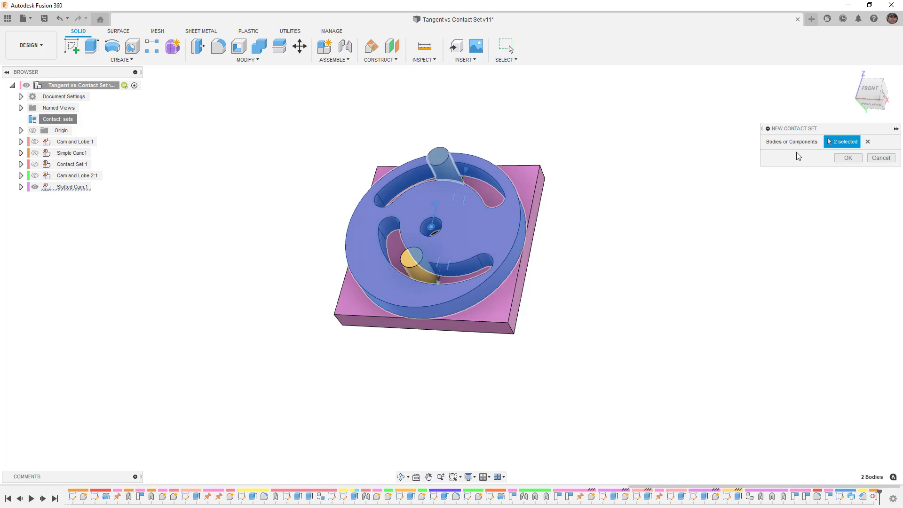
pyautogui.click(848, 158)
pyautogui.click(870, 89)
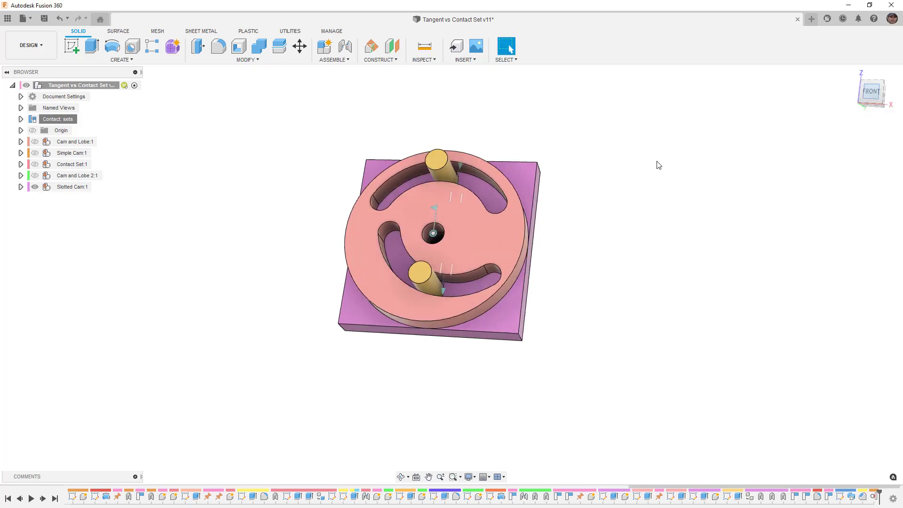
# Step: Rotate the slotted disc to test its contact with the upper pin, and revert it to its original position
pyautogui.moveTo(519, 233); pyautogui.dragTo(428, 211)
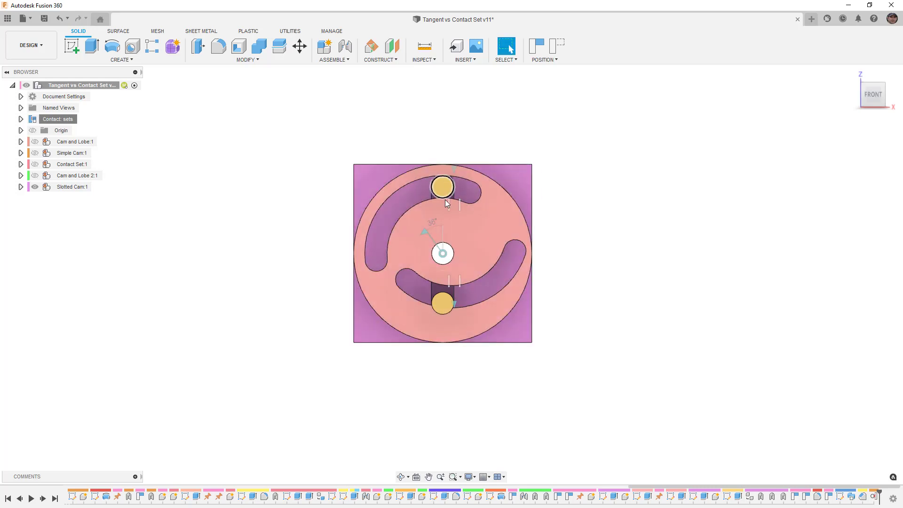
pyautogui.click(558, 47)
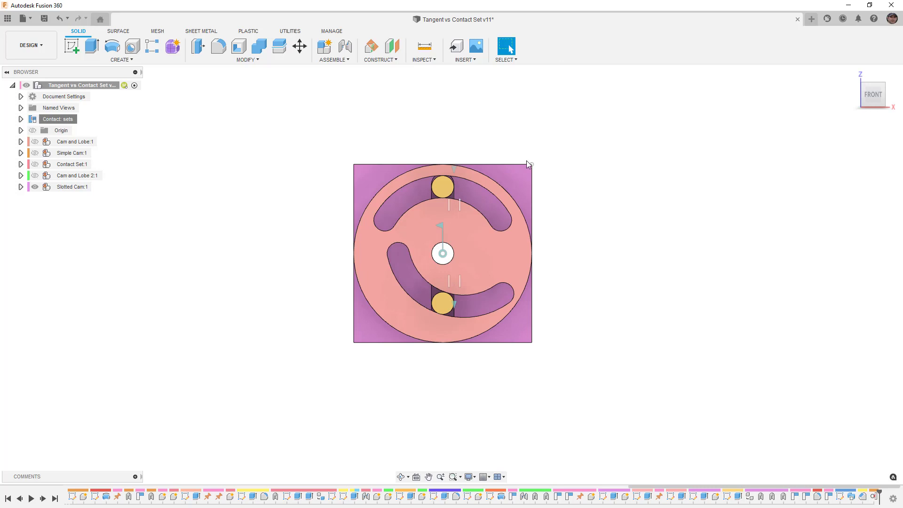
# Step: Create a tangent relationship between the lower pin's cylindrical face and the outer wall of the lower slot, and return to the front view
pyautogui.click(333, 60)
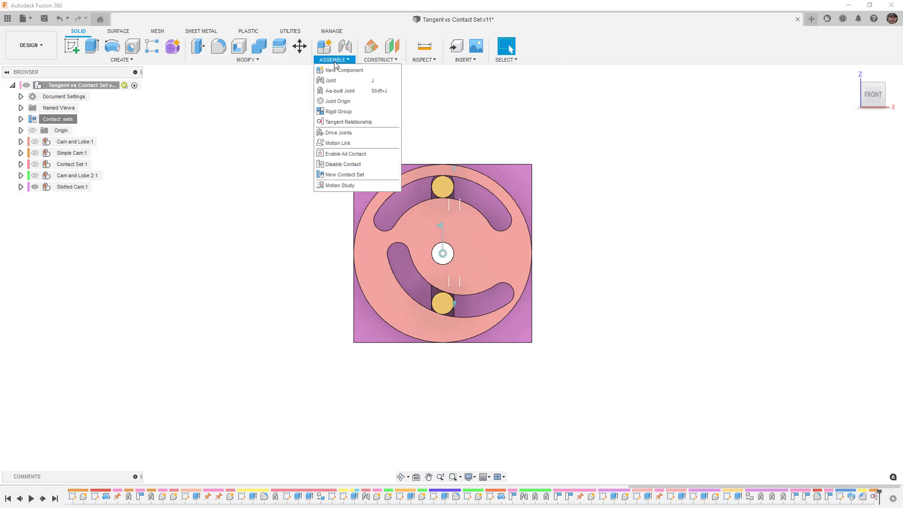
pyautogui.click(335, 122)
pyautogui.keyDown('shift'); pyautogui.moveTo(441, 306); pyautogui.dragTo(428, 324, button='middle'); pyautogui.keyUp('shift')
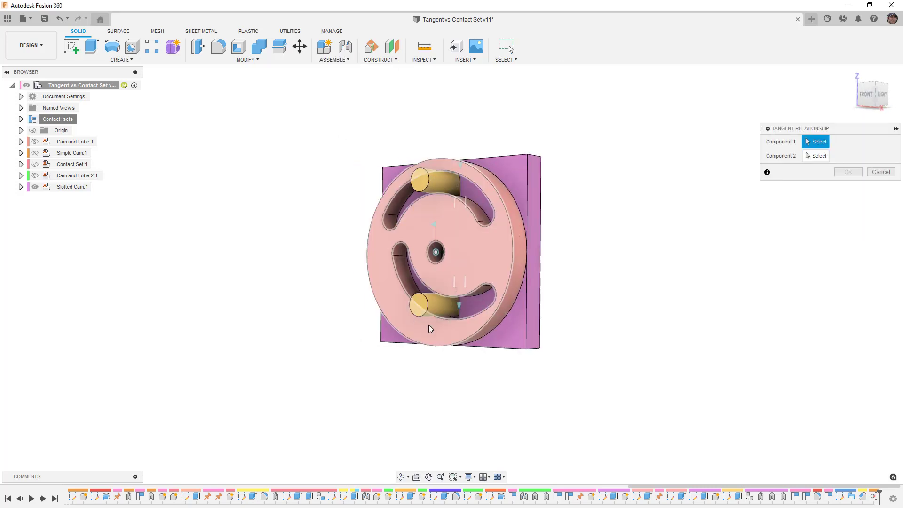
pyautogui.scroll(3, 458, 322)
pyautogui.click(436, 290)
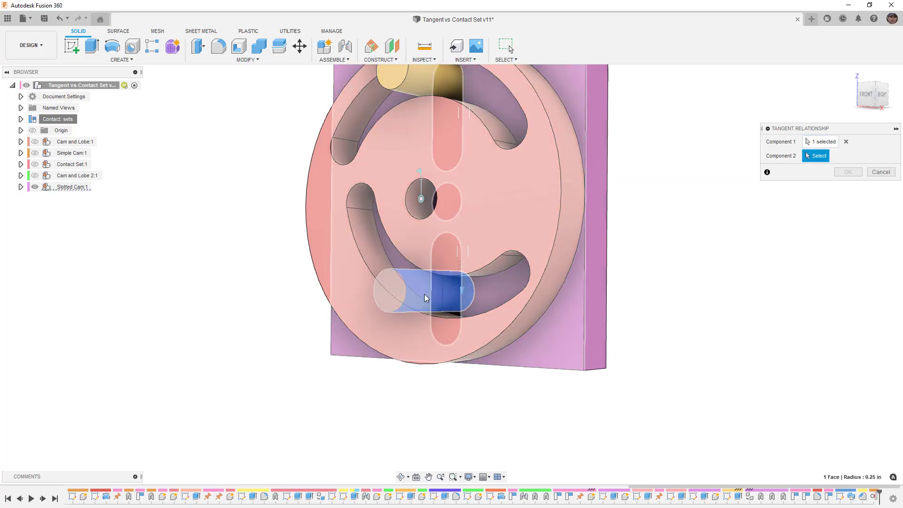
pyautogui.keyDown('shift'); pyautogui.moveTo(459, 298); pyautogui.dragTo(447, 314, button='middle'); pyautogui.keyUp('shift')
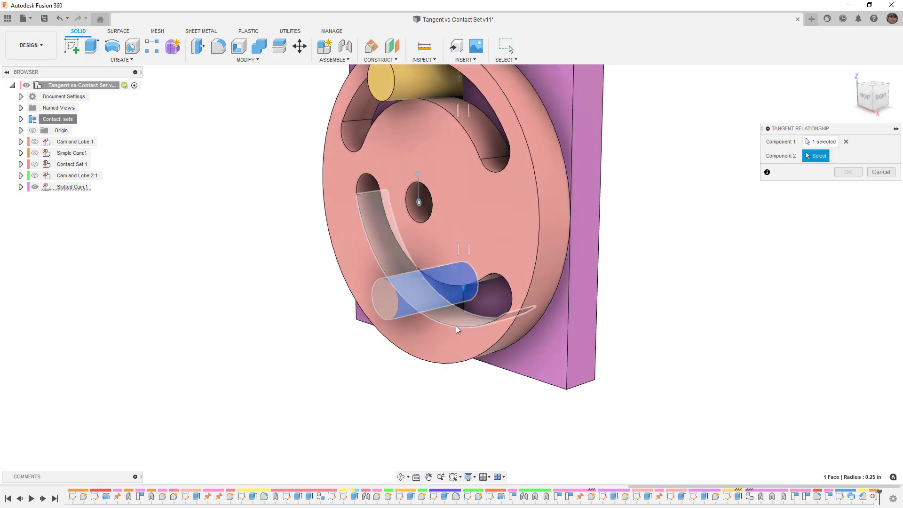
pyautogui.scroll(3, 456, 326)
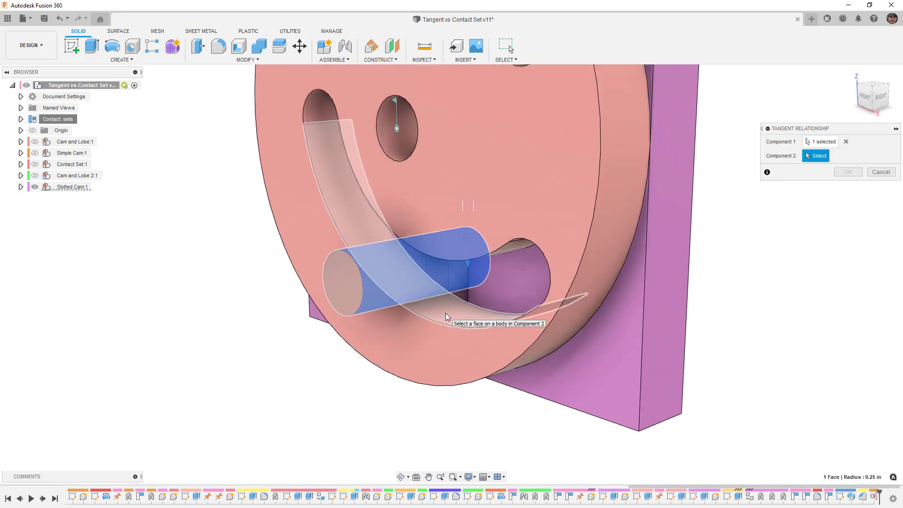
pyautogui.click(448, 318)
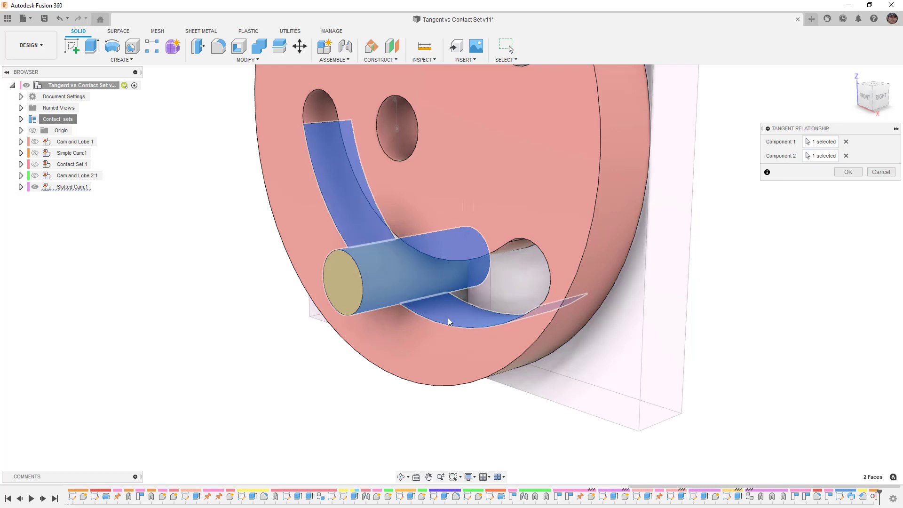
pyautogui.click(855, 171)
pyautogui.click(866, 97)
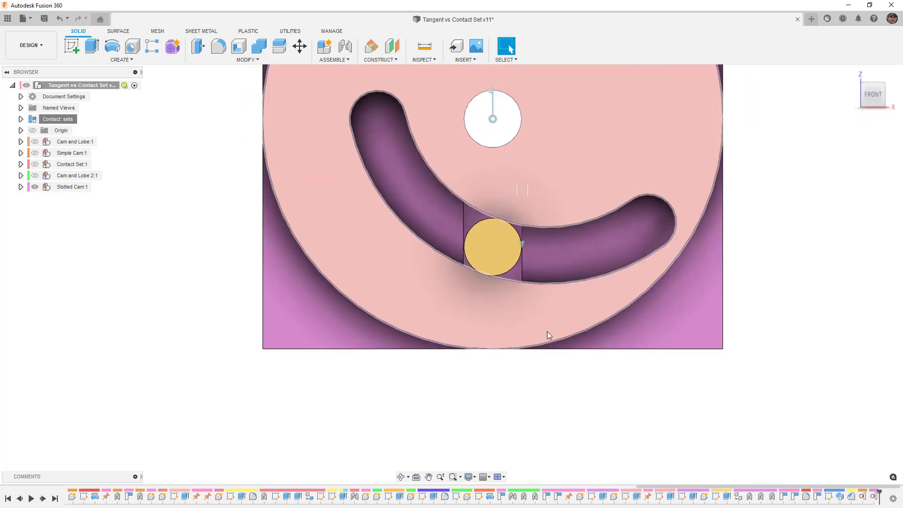
# Step: Rotate the slotted disc past the lower slot's end to test the lower pin's tangency, and revert the position
pyautogui.scroll(-4, 546, 331)
pyautogui.moveTo(609, 248); pyautogui.dragTo(526, 256)
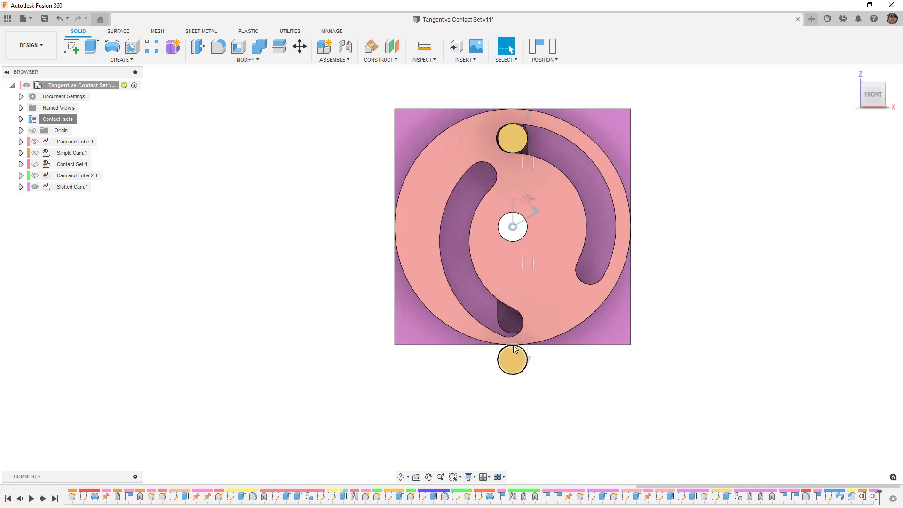
pyautogui.scroll(4, 514, 350)
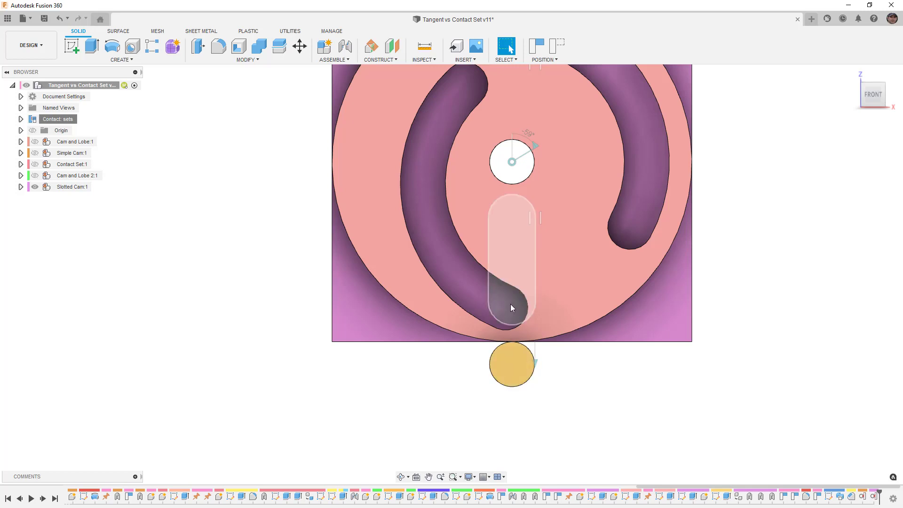
pyautogui.moveTo(511, 308); pyautogui.dragTo(566, 282)
pyautogui.click(557, 46)
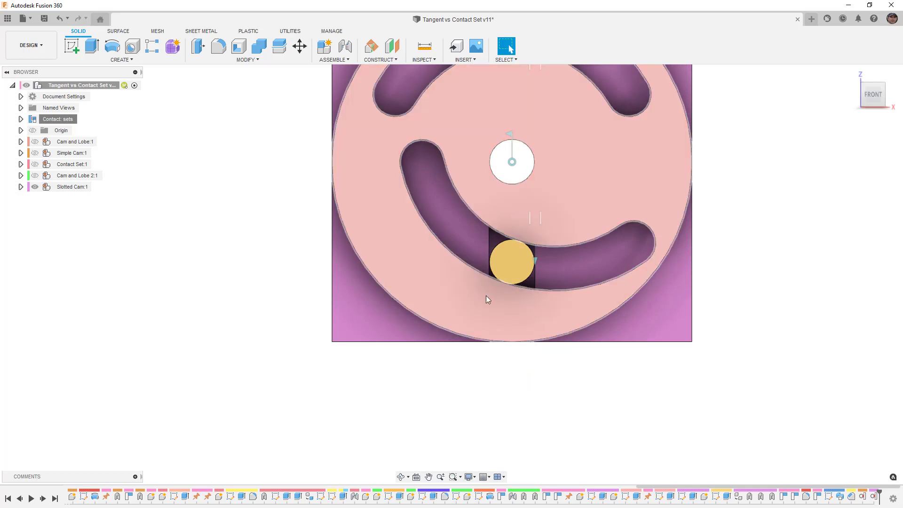
# Step: Test driving the slotted disc by moving the lower pin outward to the end of its slot, and revert the position
pyautogui.scroll(-3, 456, 303)
pyautogui.moveTo(470, 361); pyautogui.dragTo(452, 379, button='middle')
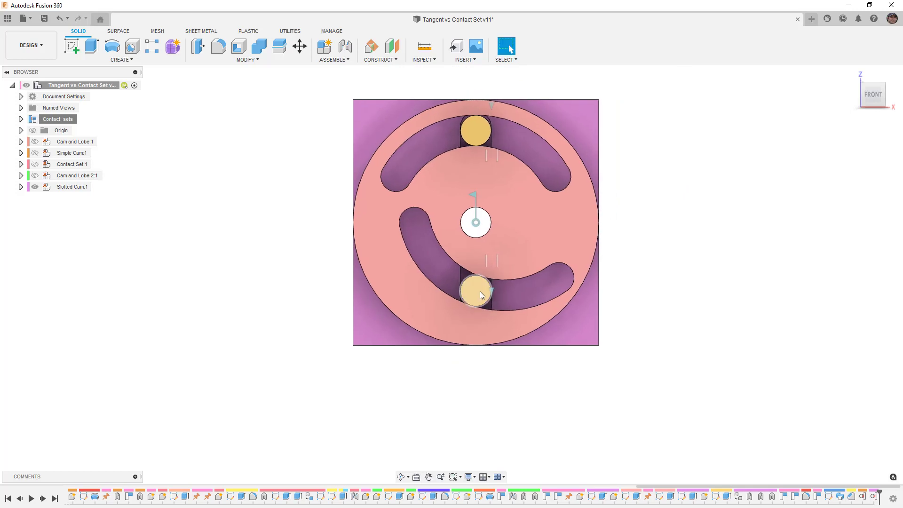
pyautogui.moveTo(481, 295); pyautogui.dragTo(497, 312)
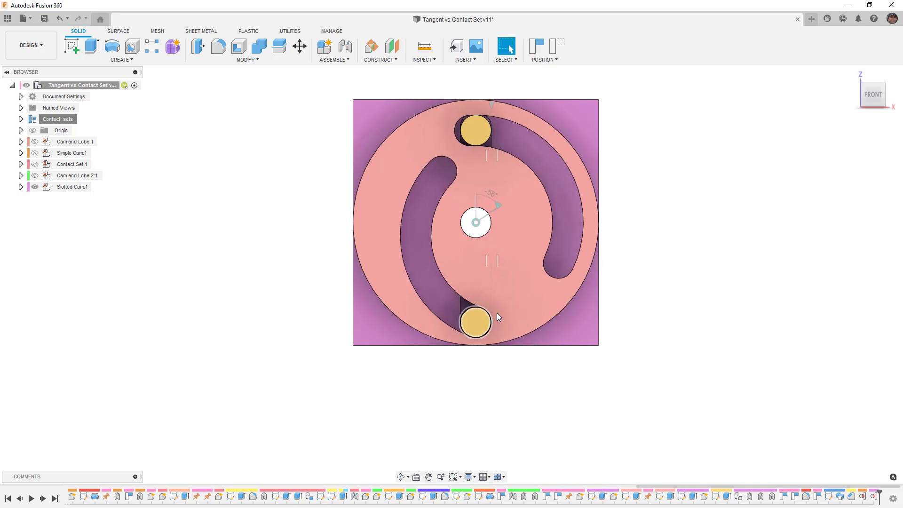
pyautogui.press('Escape')
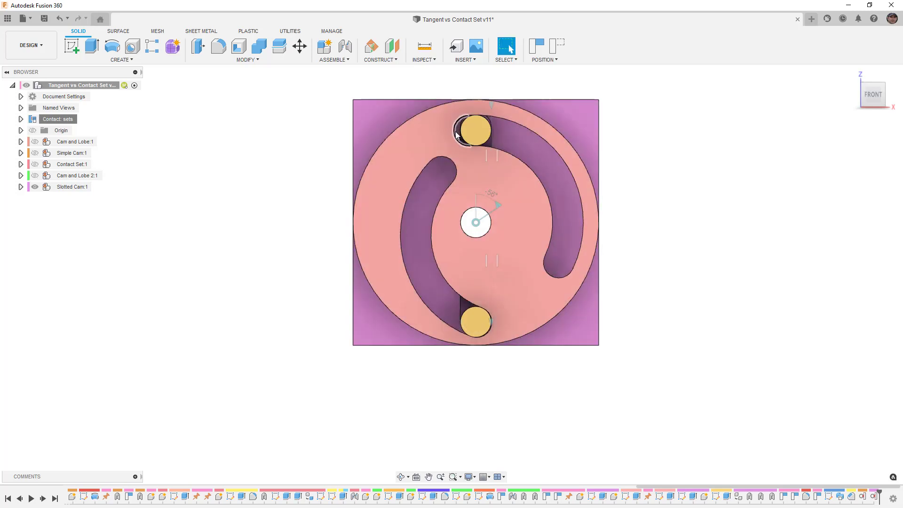
pyautogui.moveTo(489, 280); pyautogui.dragTo(488, 331)
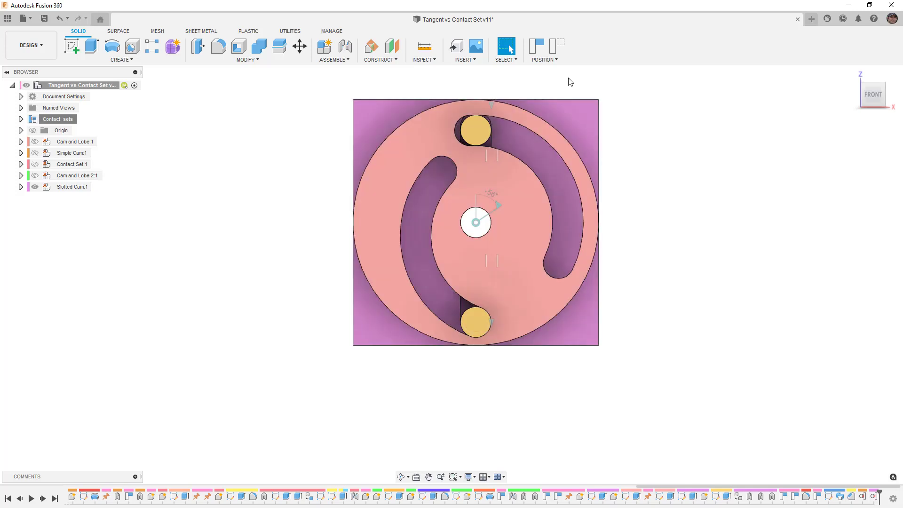
pyautogui.click(560, 49)
# Step: Show the Cam and Lobe component in place of Slotted Cam in the front view
pyautogui.keyDown('shift'); pyautogui.moveTo(475, 319); pyautogui.dragTo(475, 261, button='middle'); pyautogui.keyUp('shift')
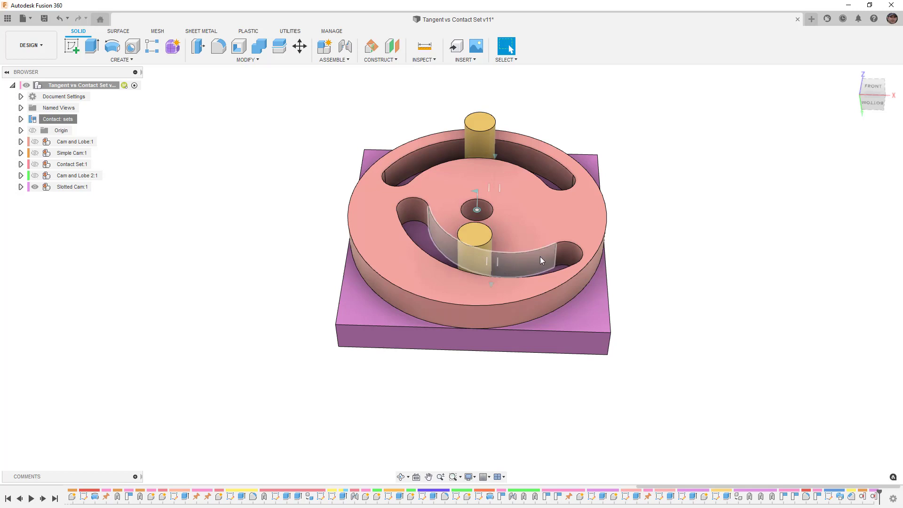
pyautogui.click(871, 89)
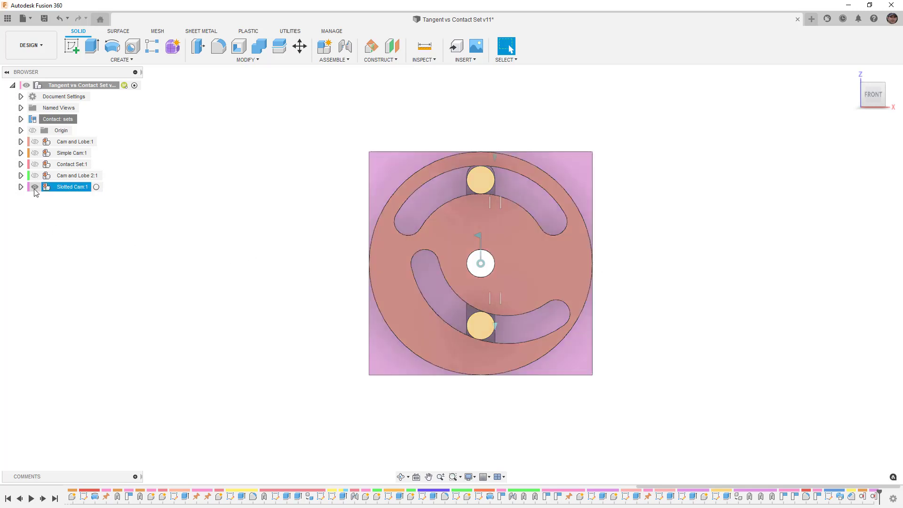
pyautogui.click(35, 187)
pyautogui.click(40, 144)
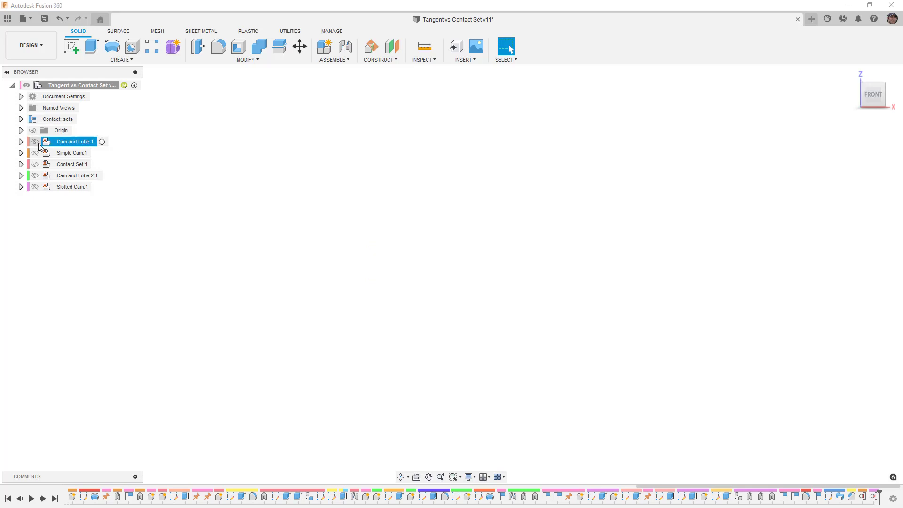
pyautogui.click(35, 142)
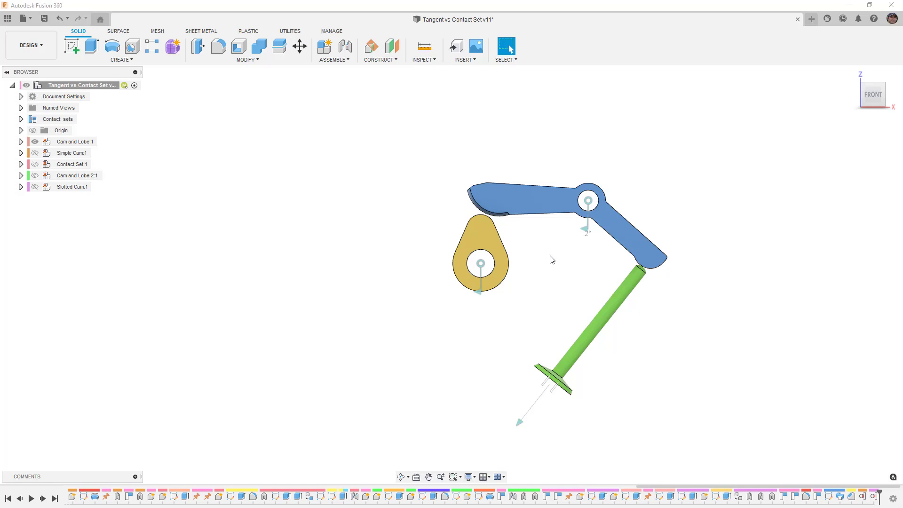
# Step: Test the sliding motion of the green valve stem away from the rocker arm, and revert it to its original position
pyautogui.moveTo(628, 289)
pyautogui.mouseDown()
pyautogui.moveTo(602, 330)
pyautogui.moveTo(622, 278)
pyautogui.moveTo(605, 302)
pyautogui.moveTo(625, 276)
pyautogui.moveTo(612, 291)
pyautogui.mouseUp()
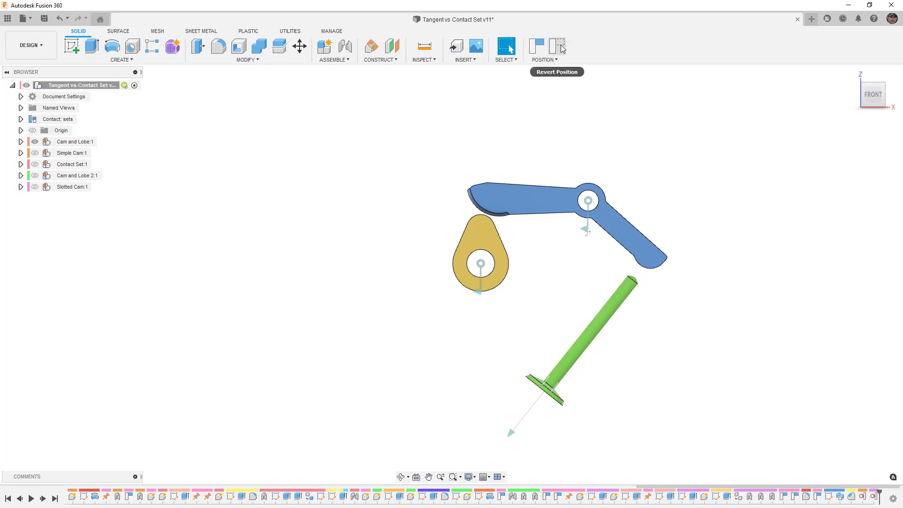
pyautogui.click(562, 48)
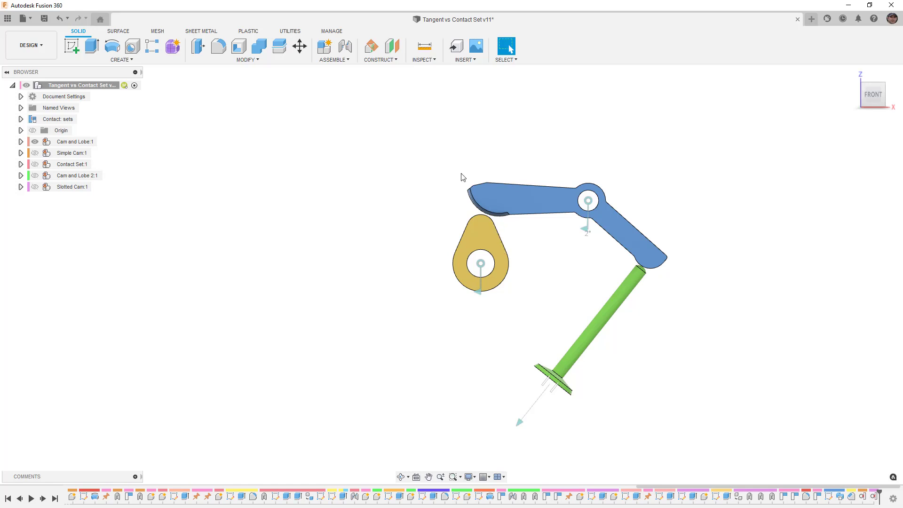
# Step: Create a tangent relationship between the rocker arm's curved pad face and the cam lobe's rounded tip, and return to the front view
pyautogui.click(348, 60)
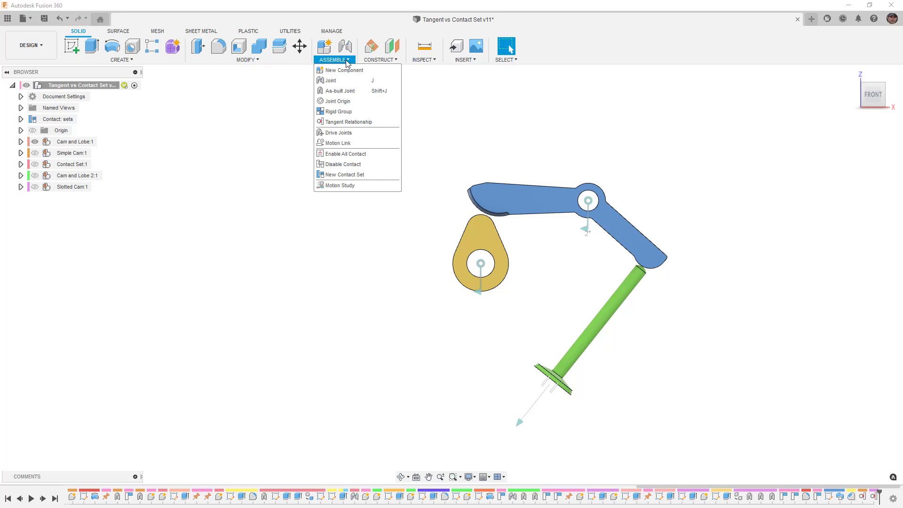
pyautogui.click(349, 122)
pyautogui.keyDown('shift'); pyautogui.moveTo(500, 225); pyautogui.dragTo(519, 224, button='middle'); pyautogui.keyUp('shift')
pyautogui.scroll(3, 500, 209)
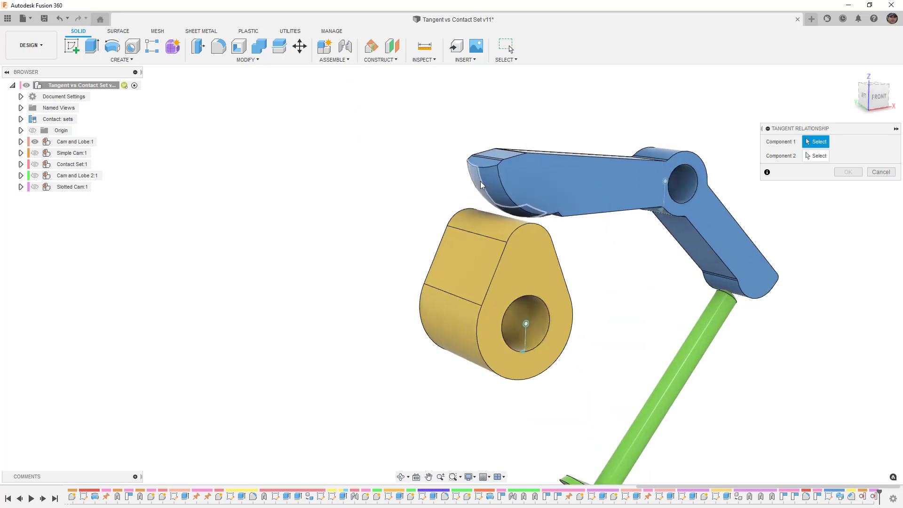
pyautogui.moveTo(489, 191)
pyautogui.keyDown('shift'); pyautogui.mouseDown(button='middle')
pyautogui.moveTo(499, 192)
pyautogui.moveTo(489, 194)
pyautogui.mouseUp(button='middle'); pyautogui.keyUp('shift')
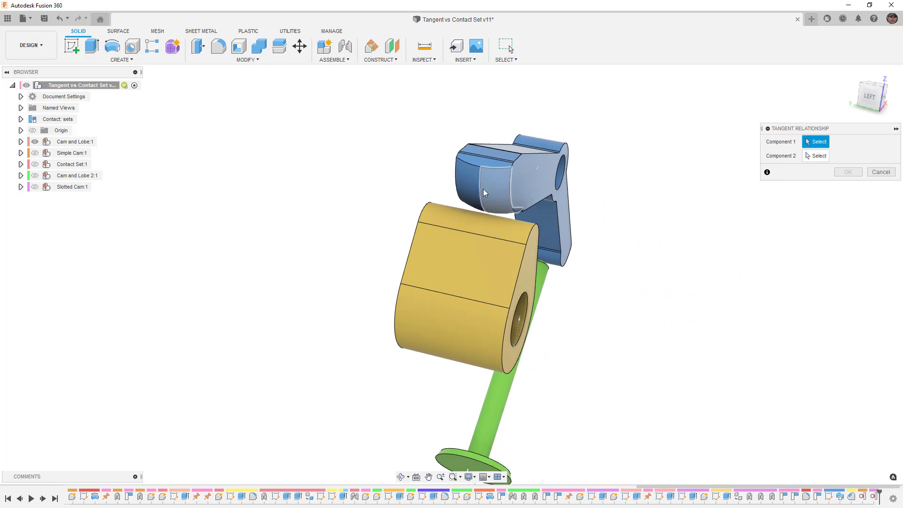
pyautogui.click(485, 190)
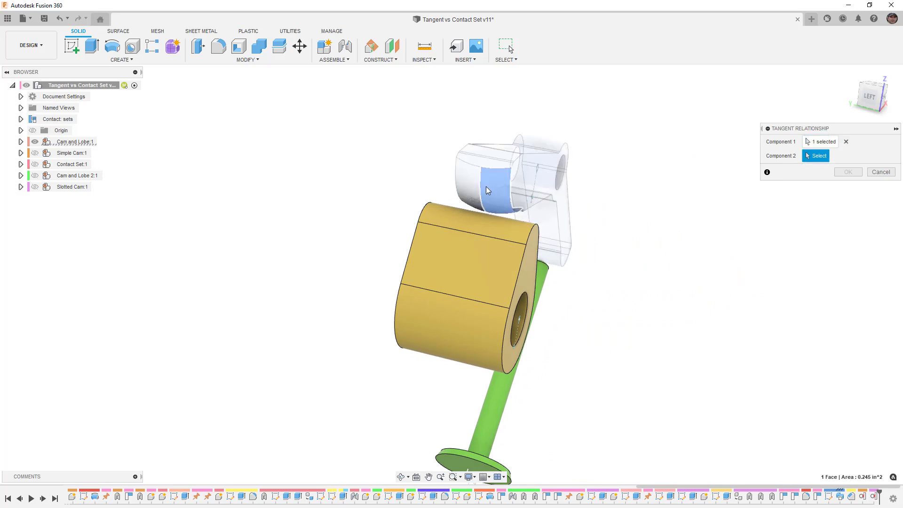
pyautogui.click(502, 227)
pyautogui.keyDown('shift'); pyautogui.moveTo(607, 277); pyautogui.dragTo(526, 266, button='middle'); pyautogui.keyUp('shift')
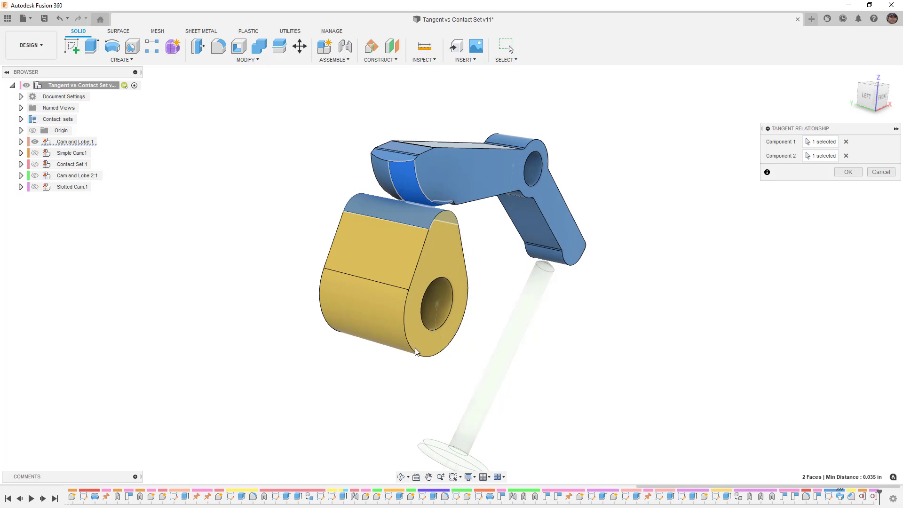
pyautogui.click(847, 172)
pyautogui.click(880, 108)
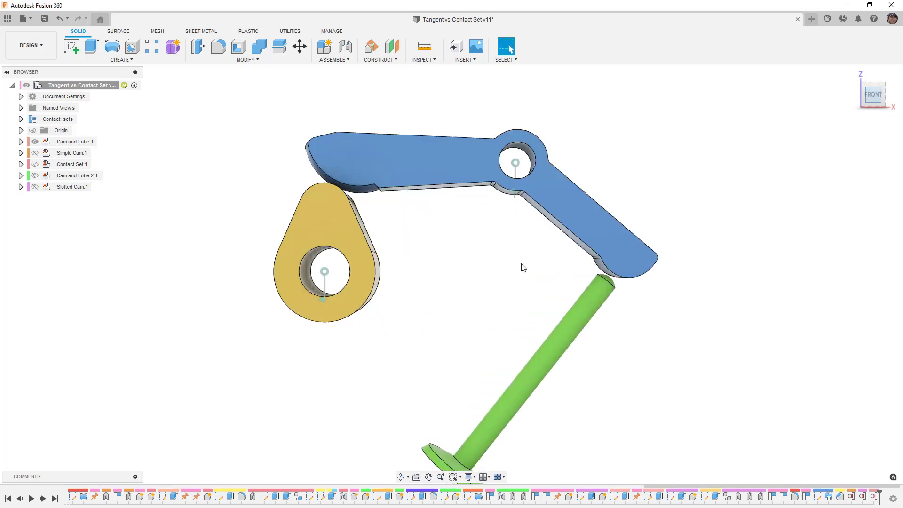
# Step: Rotate the cam lobe about 29° beneath the rocker arm and capture the new position
pyautogui.moveTo(315, 216); pyautogui.dragTo(364, 207)
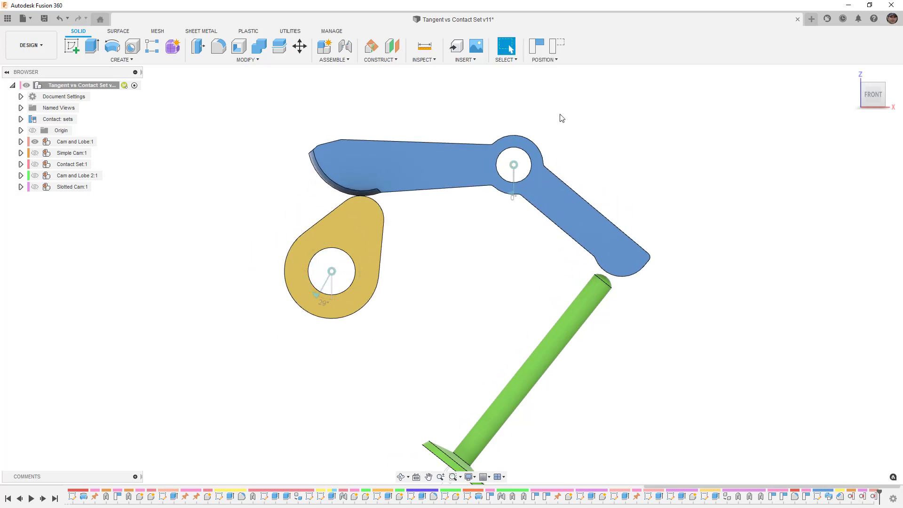
pyautogui.click(537, 46)
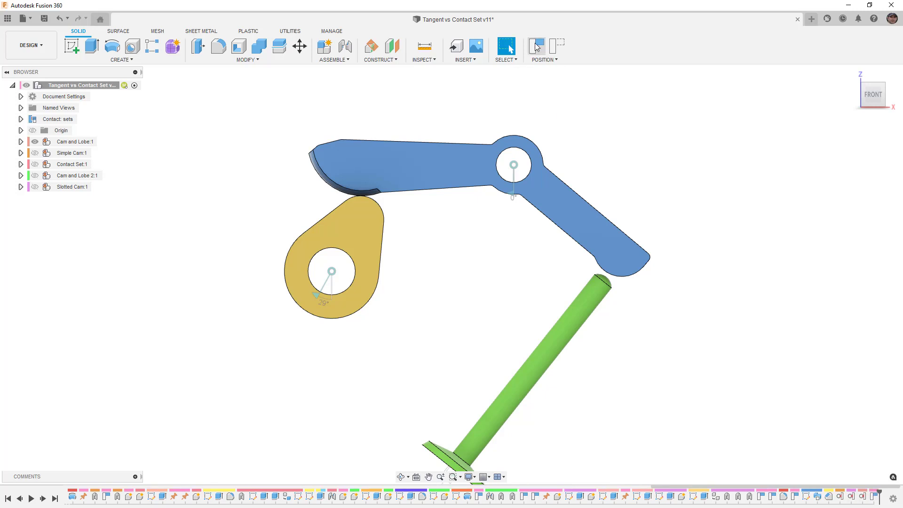
# Step: Create a tangent relationship between the valve stem's domed tip and the rocker arm's rounded end, and return to the front view
pyautogui.click(341, 60)
pyautogui.click(348, 122)
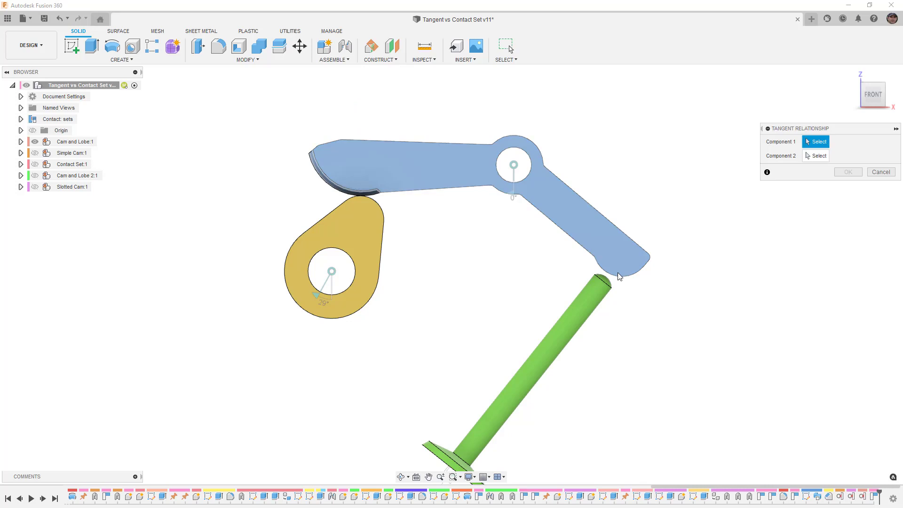
pyautogui.scroll(3, 624, 289)
pyautogui.click(588, 276)
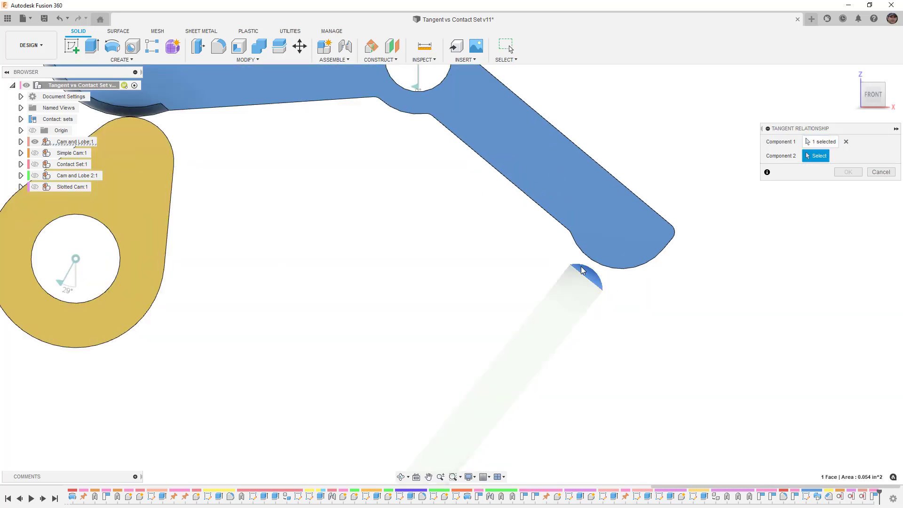
pyautogui.keyDown('shift'); pyautogui.moveTo(618, 290); pyautogui.dragTo(621, 280, button='middle'); pyautogui.keyUp('shift')
pyautogui.click(620, 279)
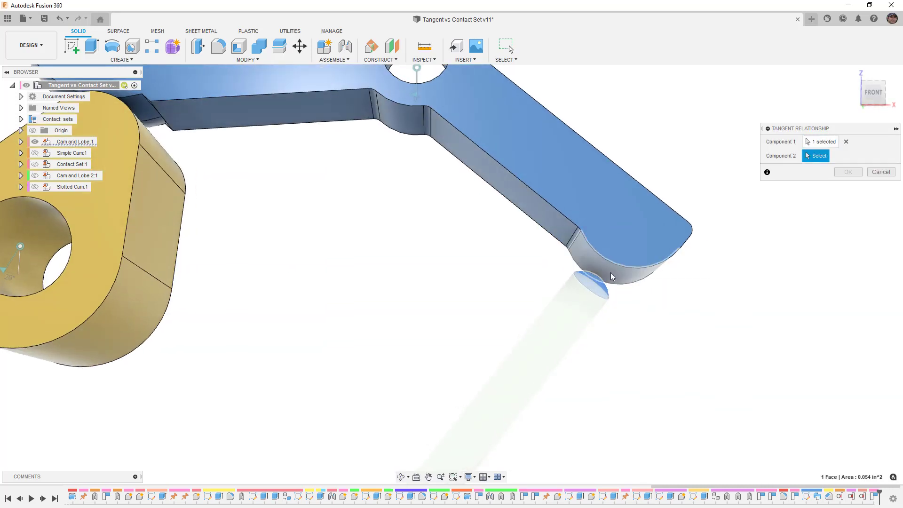
pyautogui.click(847, 172)
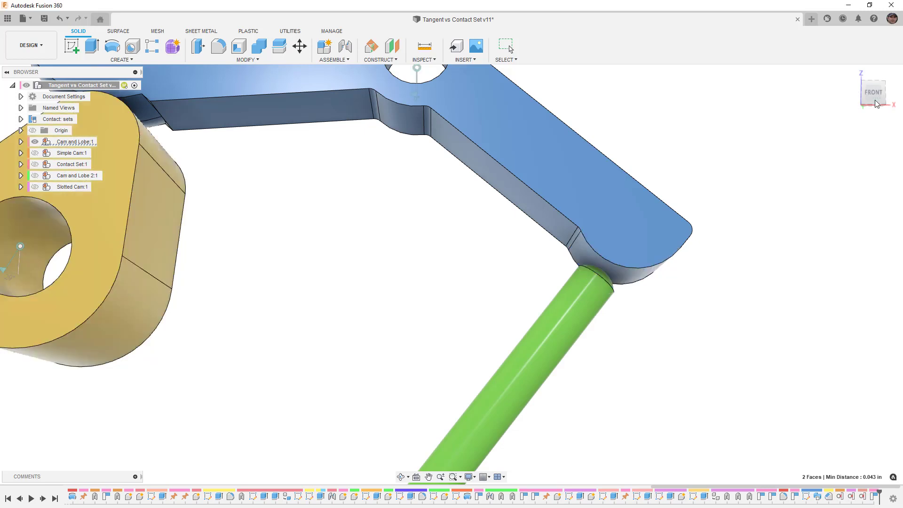
pyautogui.click(875, 93)
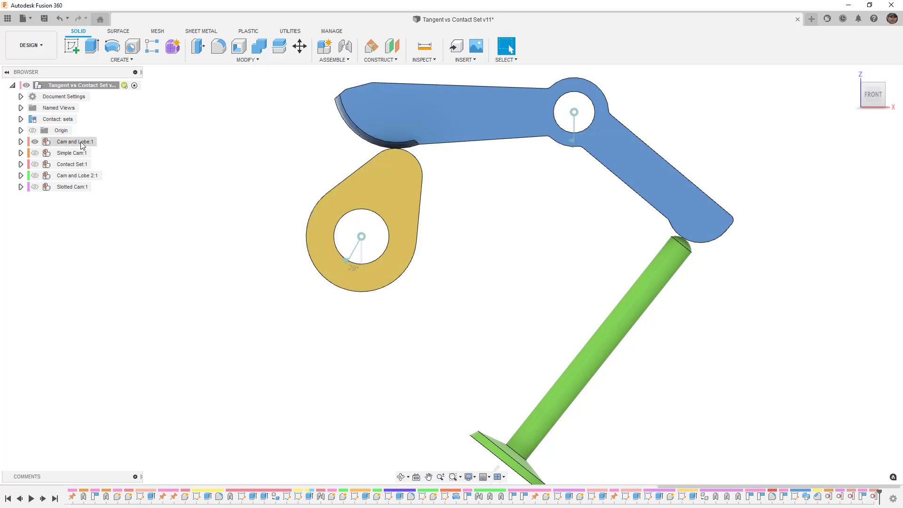
# Step: Suppress TangentRelationship7 in the Cam and Lobe:1 assembly, test moving the cam lobe and rocker arm independently, and revert their positions
pyautogui.click(21, 142)
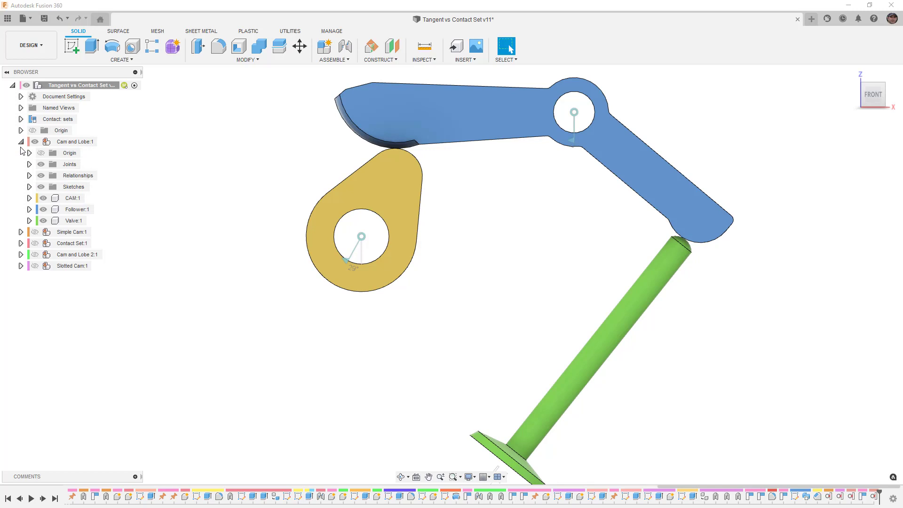
pyautogui.click(30, 176)
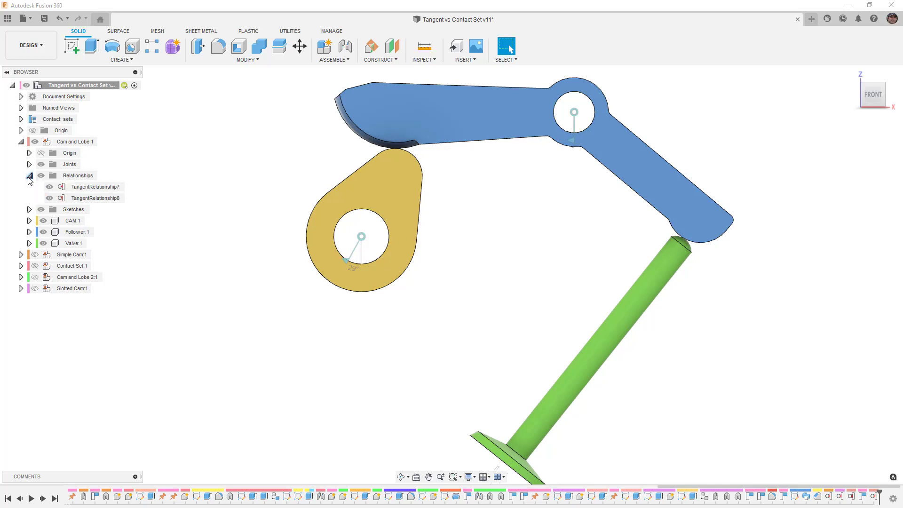
pyautogui.rightClick(92, 188)
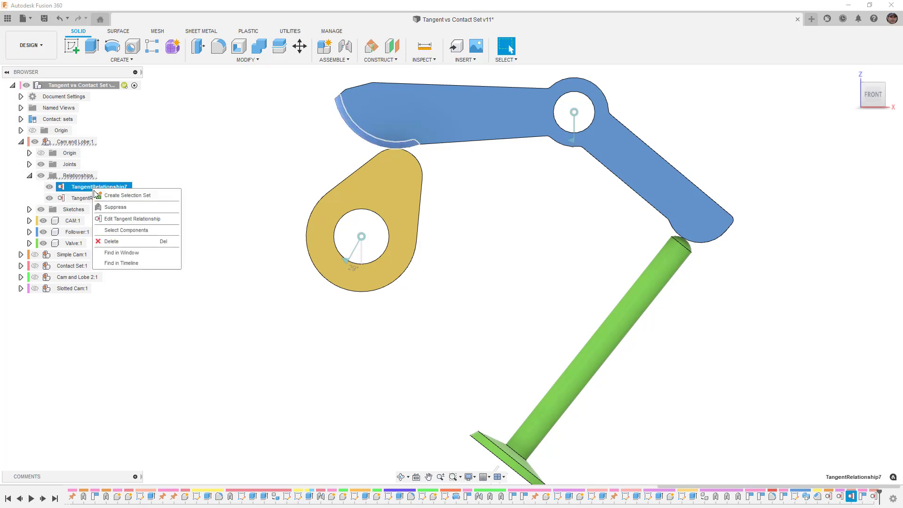
pyautogui.click(115, 207)
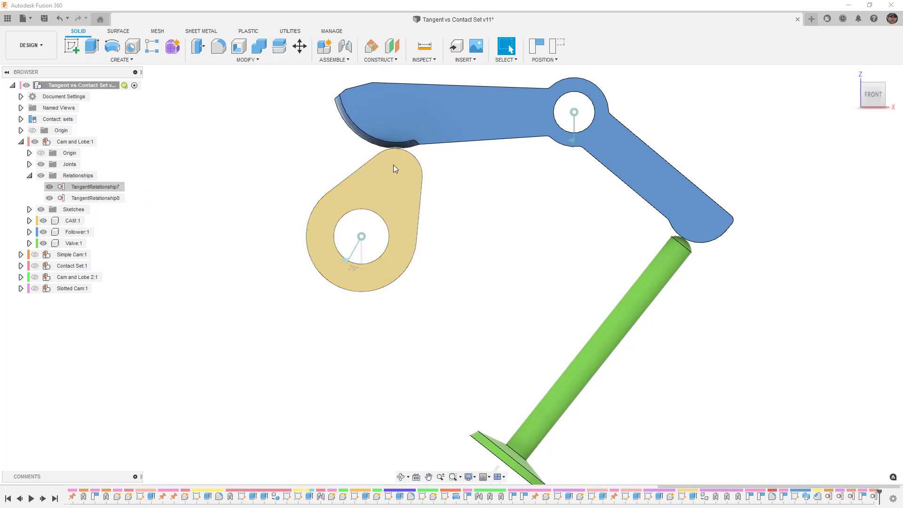
pyautogui.moveTo(394, 168); pyautogui.dragTo(448, 232)
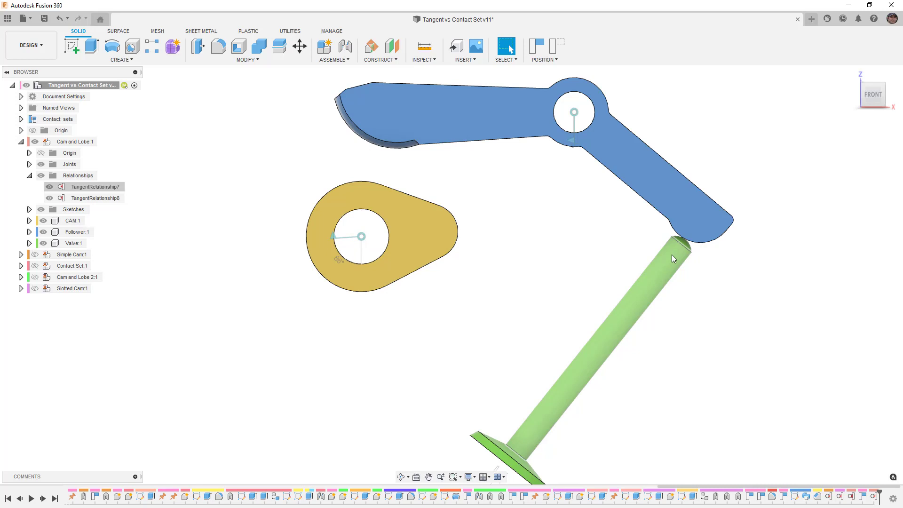
pyautogui.moveTo(376, 124); pyautogui.dragTo(404, 94)
pyautogui.click(557, 47)
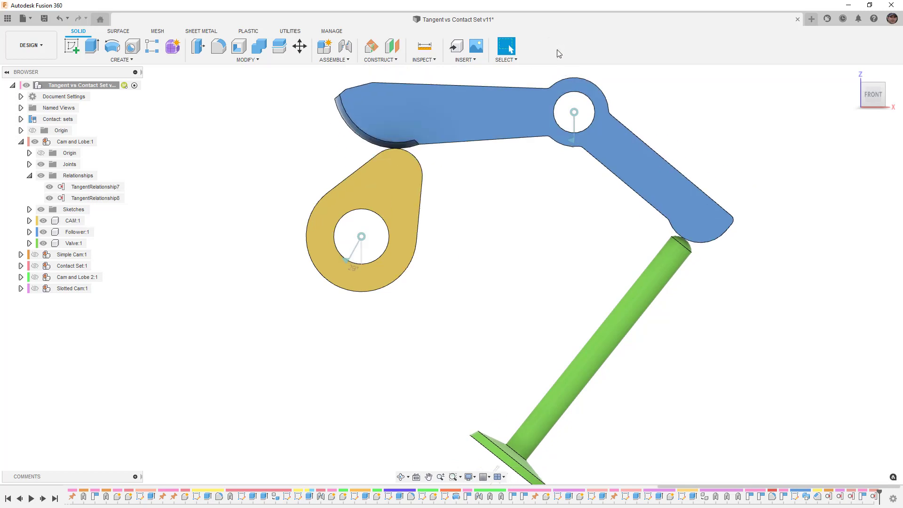
# Step: Suppress both tangent relationships of Cam and Lobe:1, rotate the cam lobe away from the rocker arm, and undo these changes
pyautogui.rightClick(102, 191)
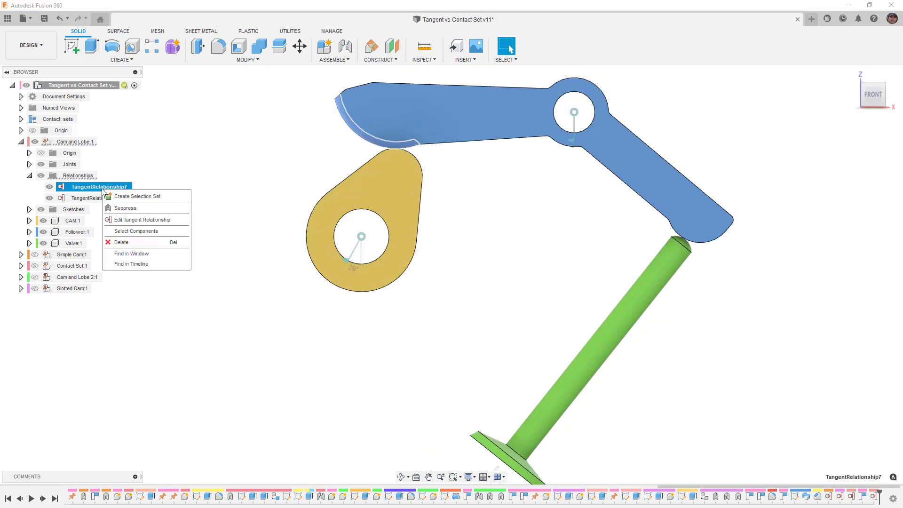
pyautogui.click(123, 207)
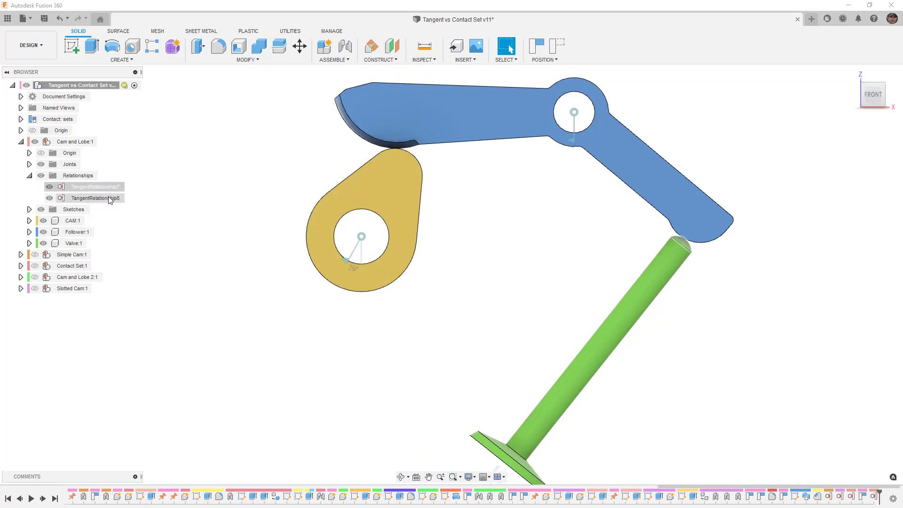
pyautogui.rightClick(110, 198)
pyautogui.click(123, 215)
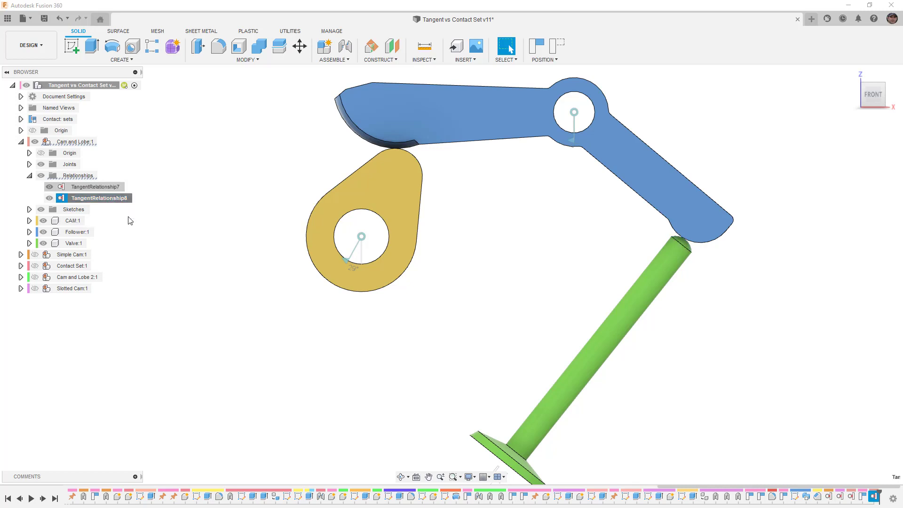
pyautogui.moveTo(418, 192); pyautogui.dragTo(486, 188)
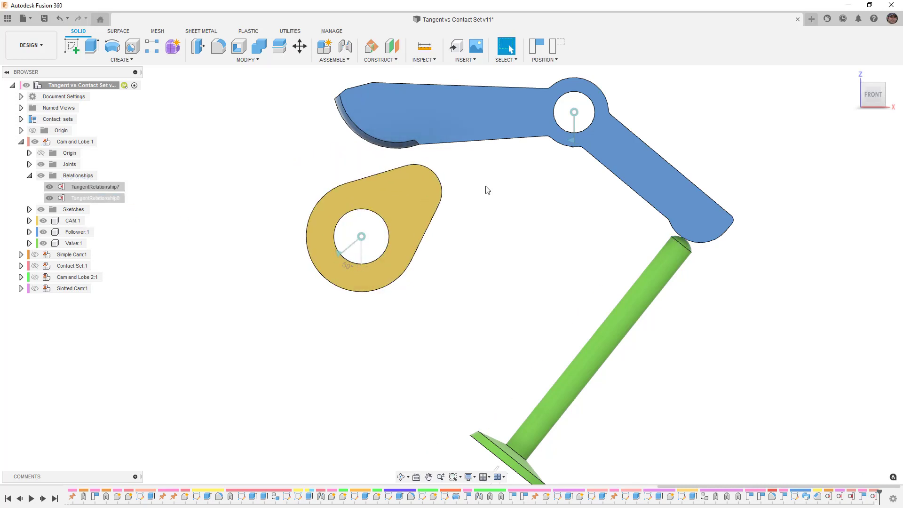
pyautogui.hotkey('ctrl', 'z')
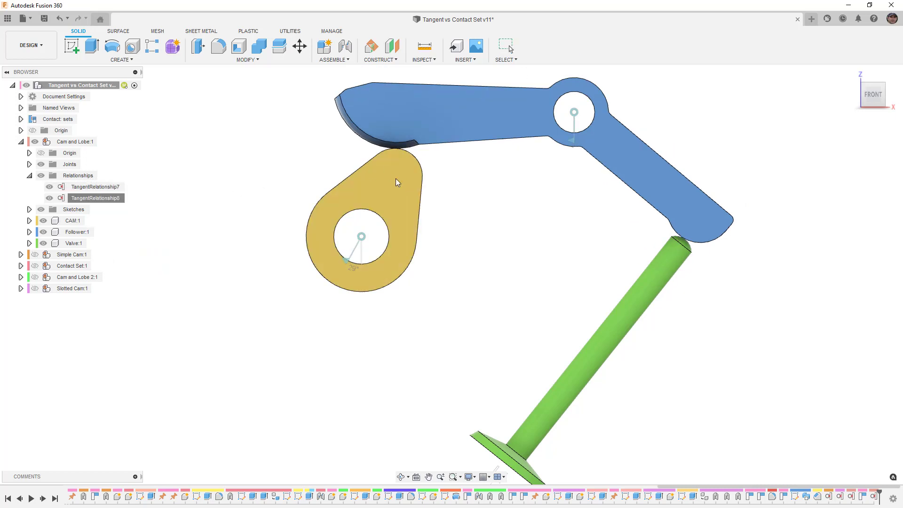
# Step: Suppress TangentRelationship8 between the valve stem and the rocker arm in Cam and Lobe:1
pyautogui.click(111, 198)
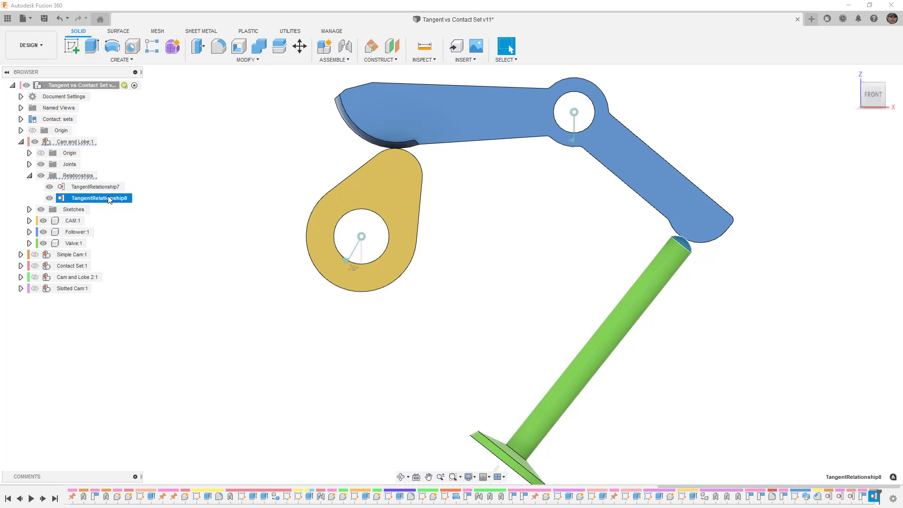
pyautogui.scroll(-1, 459, 235)
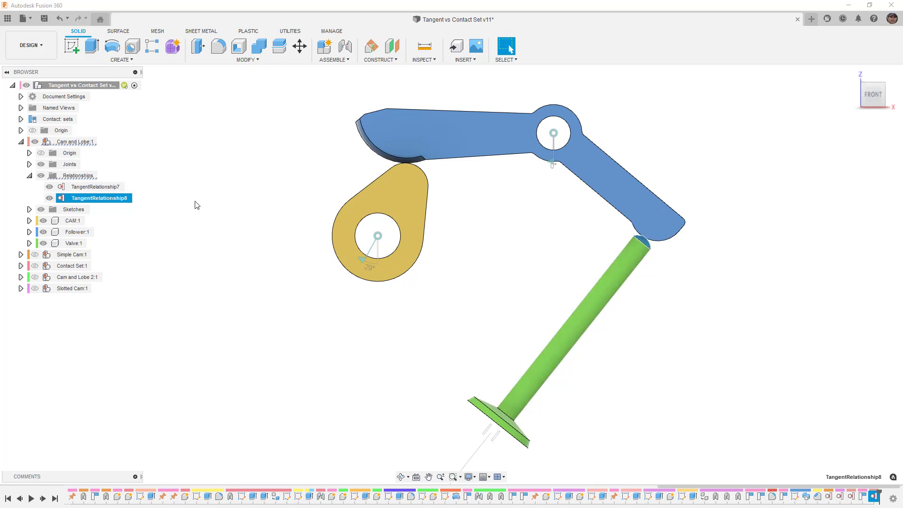
pyautogui.rightClick(109, 200)
pyautogui.click(127, 219)
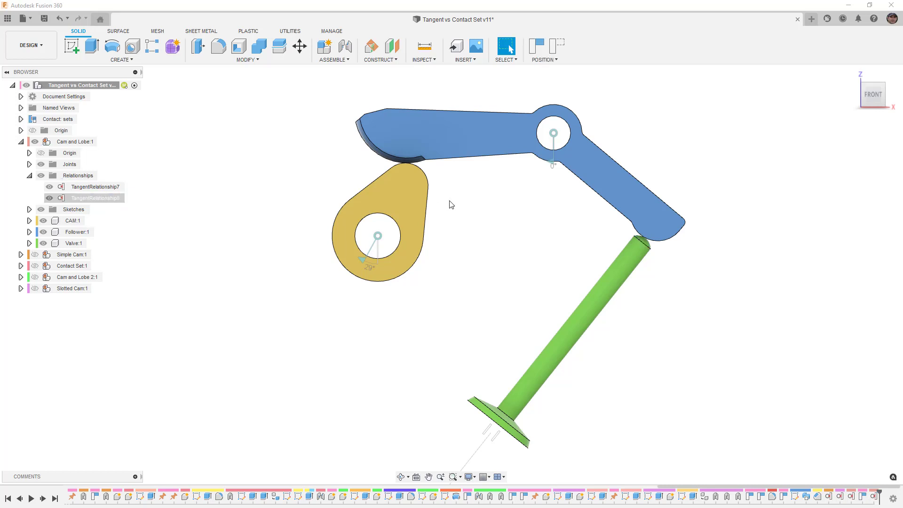
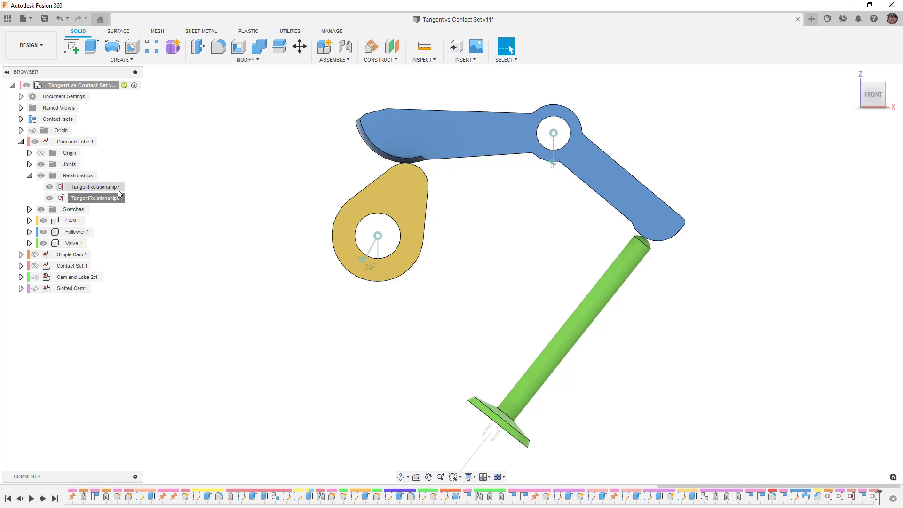
# Step: Change the suppression of TangentRelationship7 and TangentRelationship8, test swinging the rocker arm away from the cam lobe, and revert the position
pyautogui.rightClick(102, 187)
pyautogui.click(125, 209)
pyautogui.rightClick(104, 198)
pyautogui.click(117, 220)
pyautogui.moveTo(350, 169); pyautogui.dragTo(528, 97)
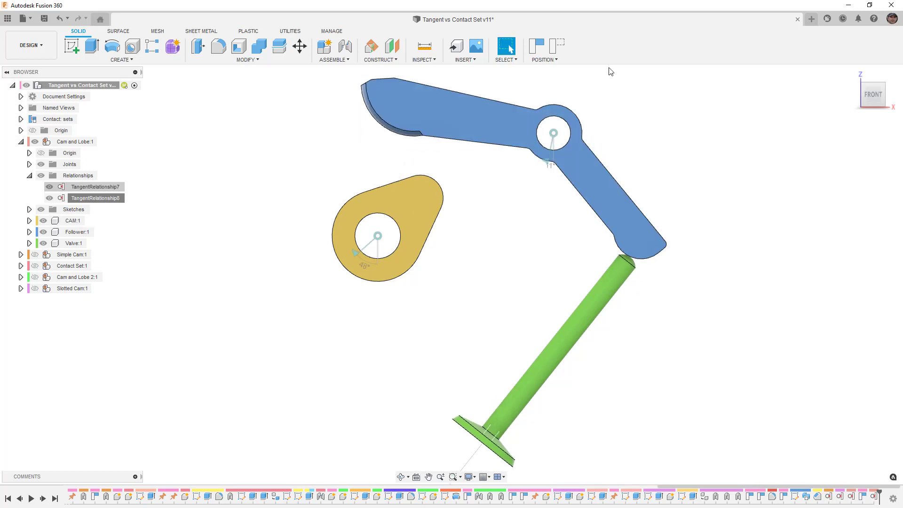
pyautogui.click(556, 46)
# Step: Hide the Cam and Lobe:1 assembly and show the Cam and Lobe 2:1 assembly
pyautogui.scroll(-2, 468, 194)
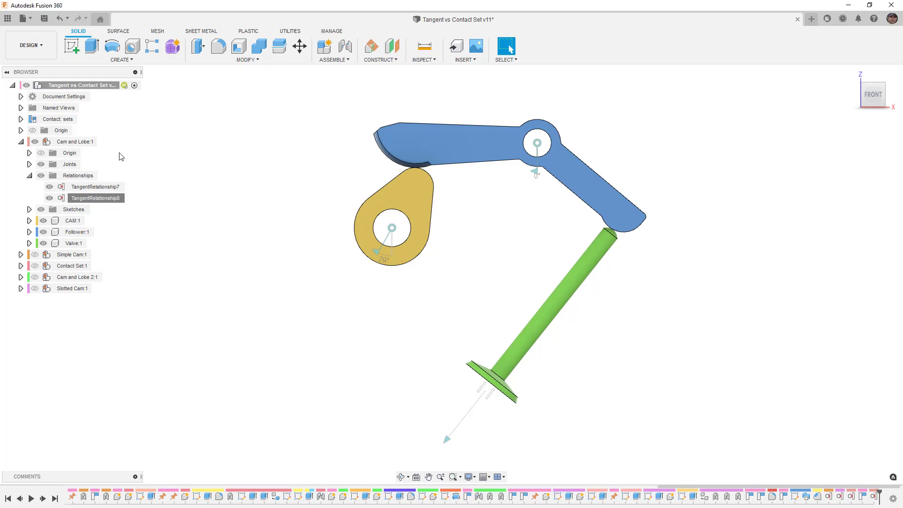
pyautogui.click(35, 142)
pyautogui.click(20, 141)
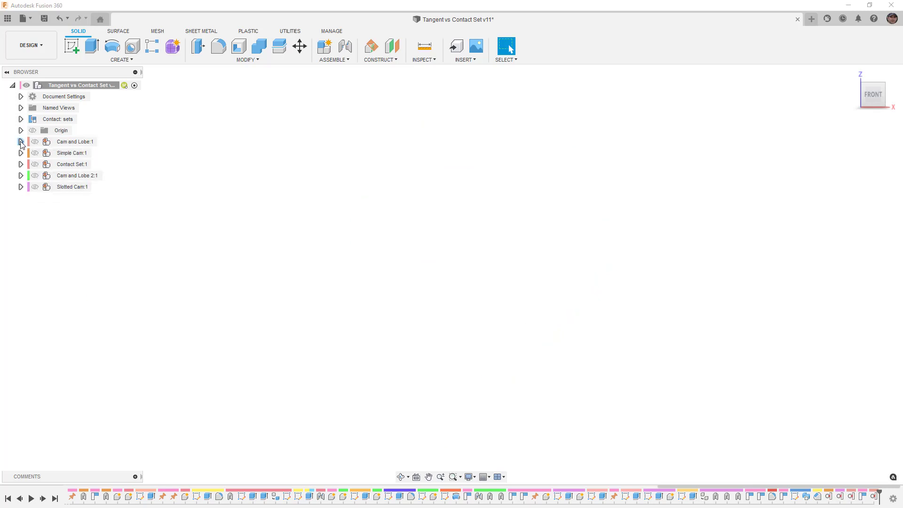
pyautogui.click(34, 176)
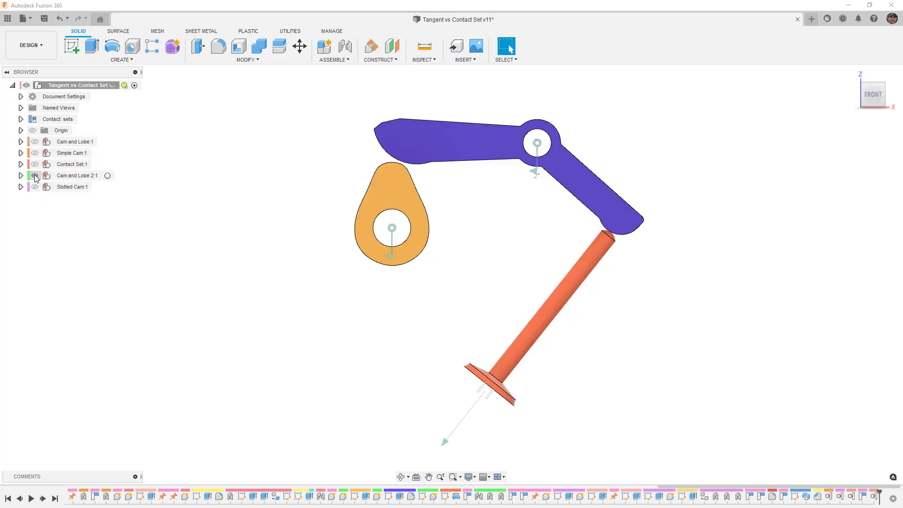
# Step: Create a tangent relationship between the purple rocker arm's curved pad face and the outer face of the orange cam lobe
pyautogui.press('F6')
pyautogui.click(426, 176)
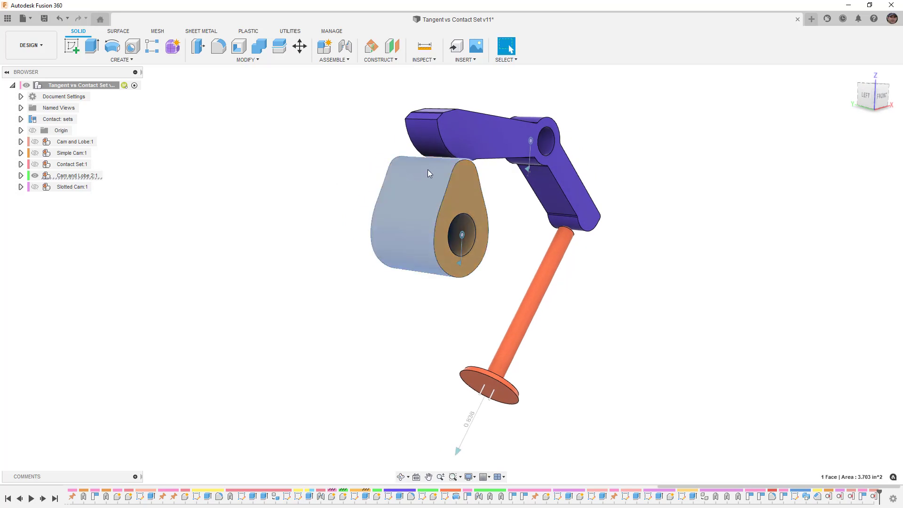
pyautogui.keyDown('shift'); pyautogui.moveTo(407, 235); pyautogui.dragTo(439, 216, button='middle'); pyautogui.keyUp('shift')
pyautogui.click(357, 155)
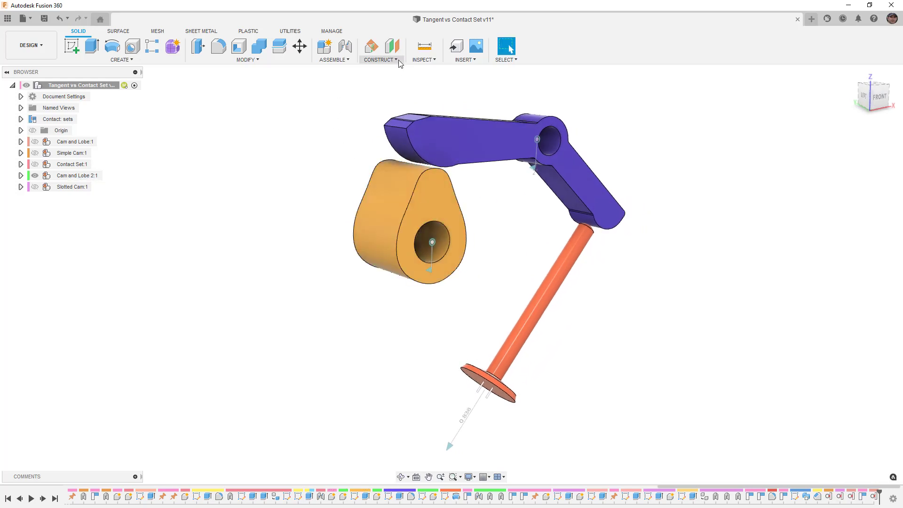
pyautogui.click(340, 60)
pyautogui.click(355, 123)
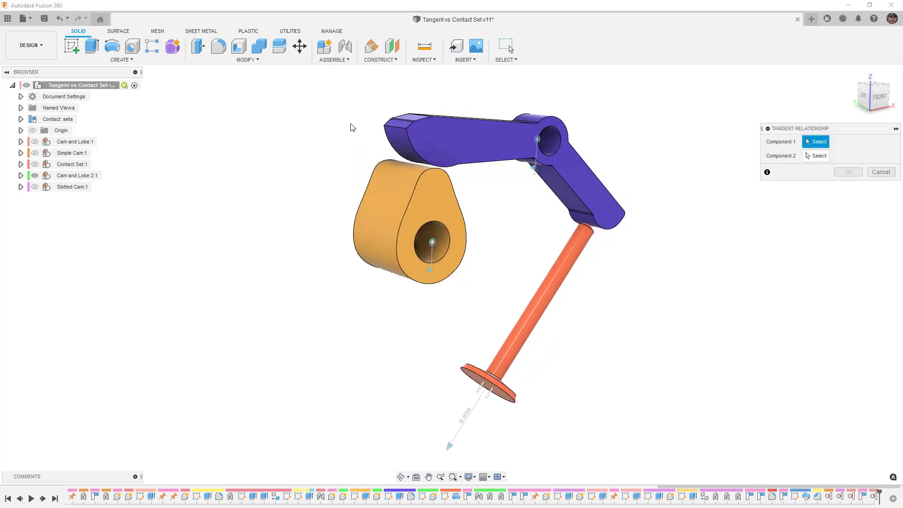
pyautogui.click(394, 137)
pyautogui.click(399, 166)
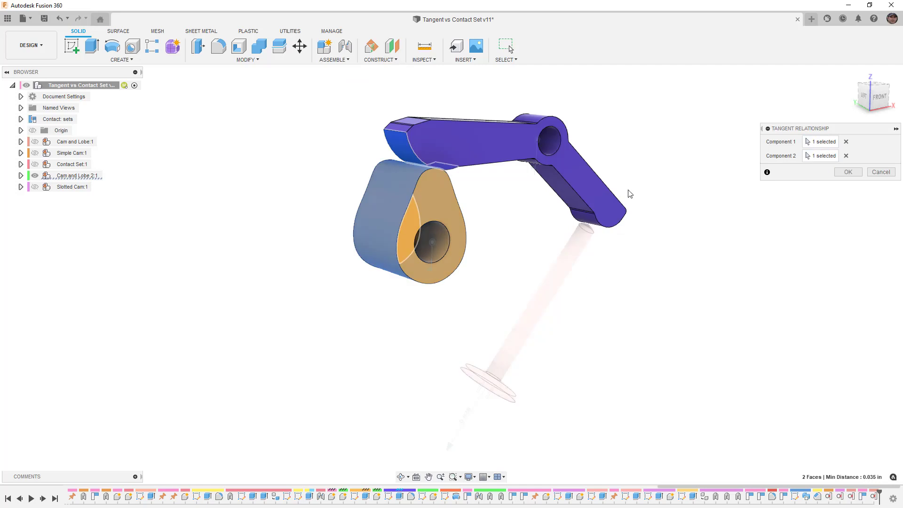
pyautogui.click(844, 172)
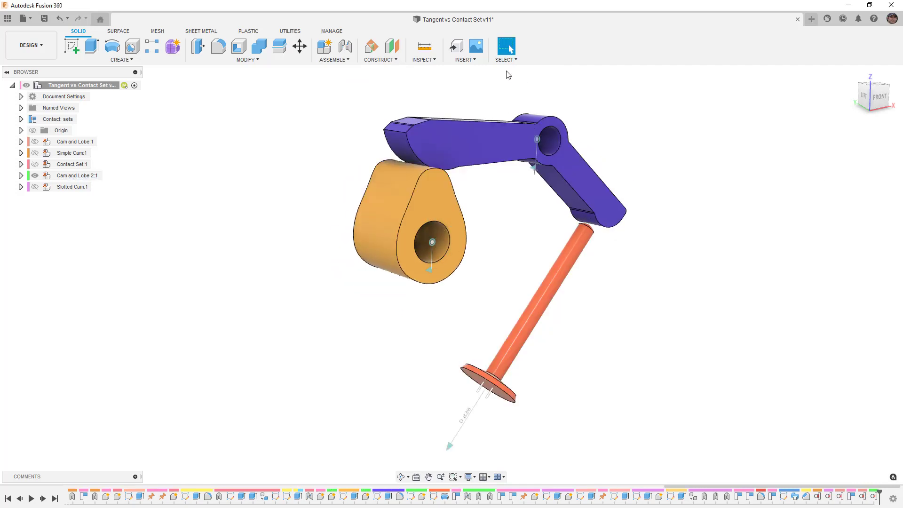
# Step: Create a tangent relationship between the orange-red valve stem's domed tip and the rocker arm's rounded end, and return to the front view
pyautogui.click(334, 59)
pyautogui.click(338, 111)
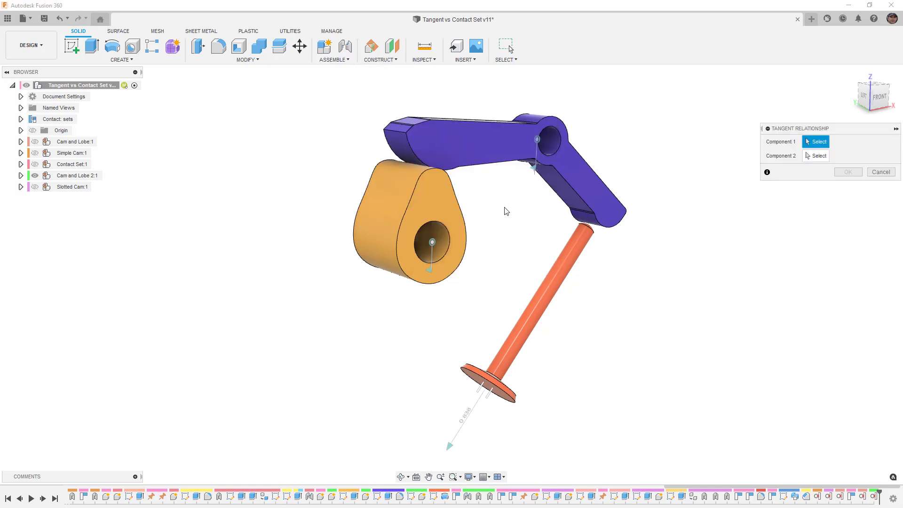
pyautogui.scroll(5, 590, 226)
pyautogui.scroll(3, 591, 226)
pyautogui.click(589, 224)
pyautogui.click(617, 227)
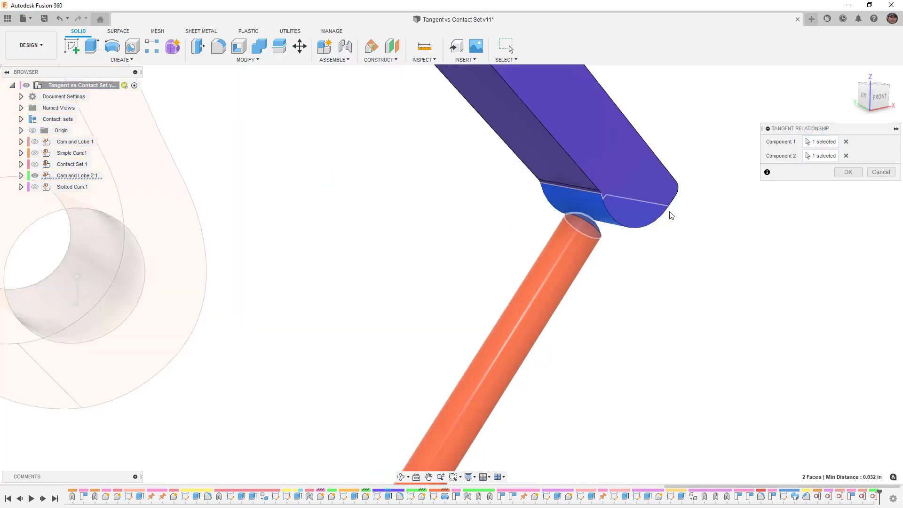
pyautogui.click(846, 172)
pyautogui.scroll(-8, 470, 171)
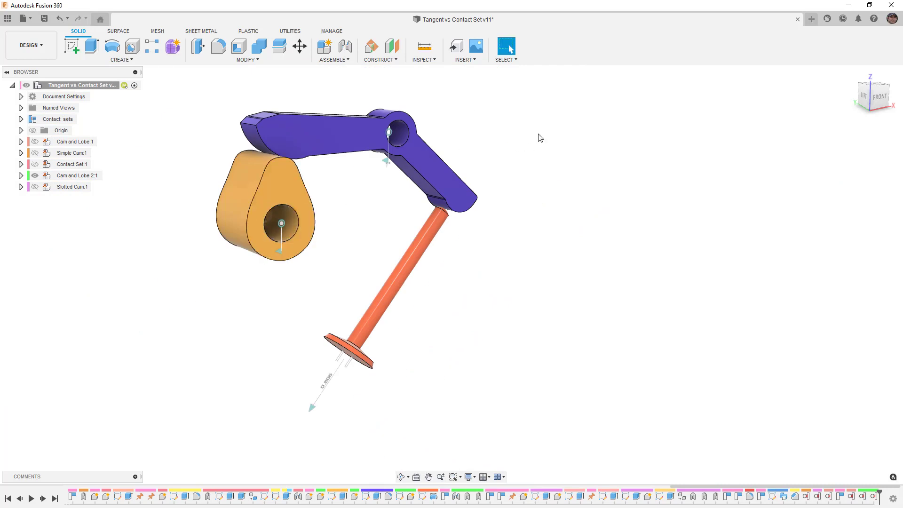
pyautogui.click(879, 95)
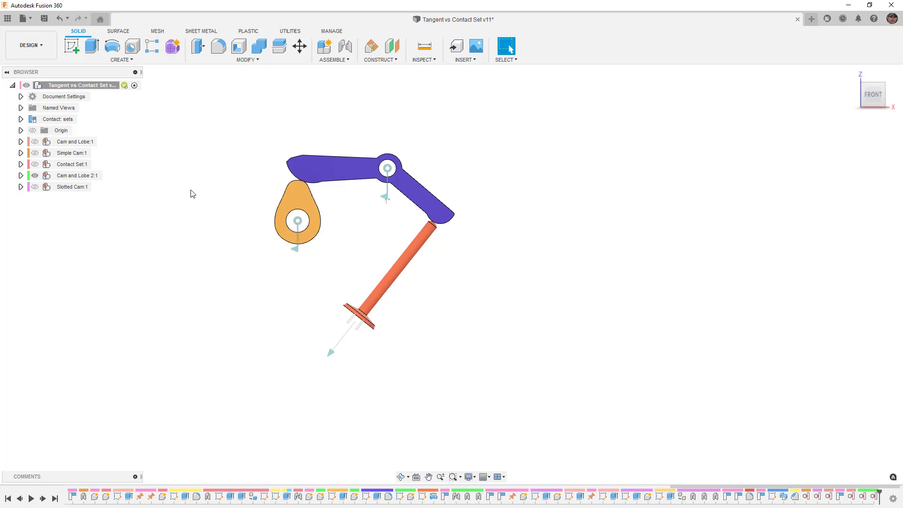
# Step: Delete TangentRelationship8 between the valve stem and the rocker arm from the relationships of Cam and Lobe 2:1
pyautogui.click(21, 175)
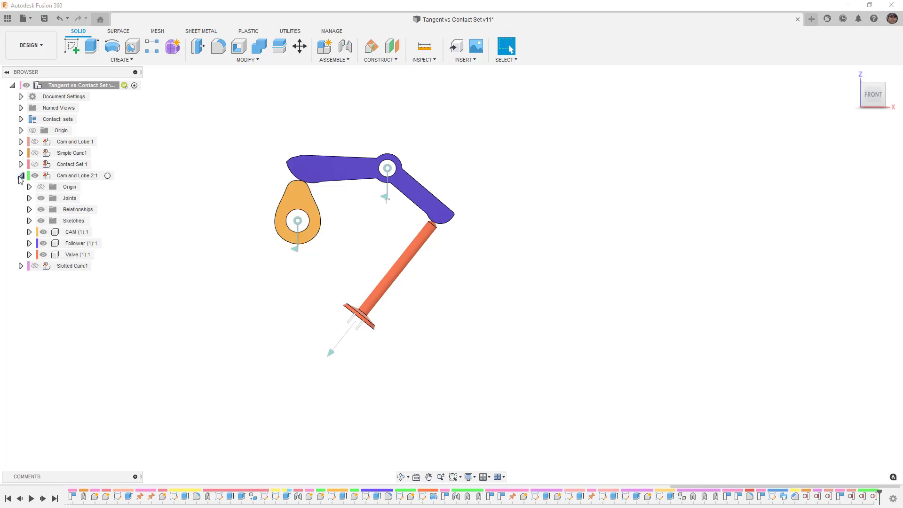
pyautogui.click(29, 210)
pyautogui.click(96, 233)
pyautogui.rightClick(104, 237)
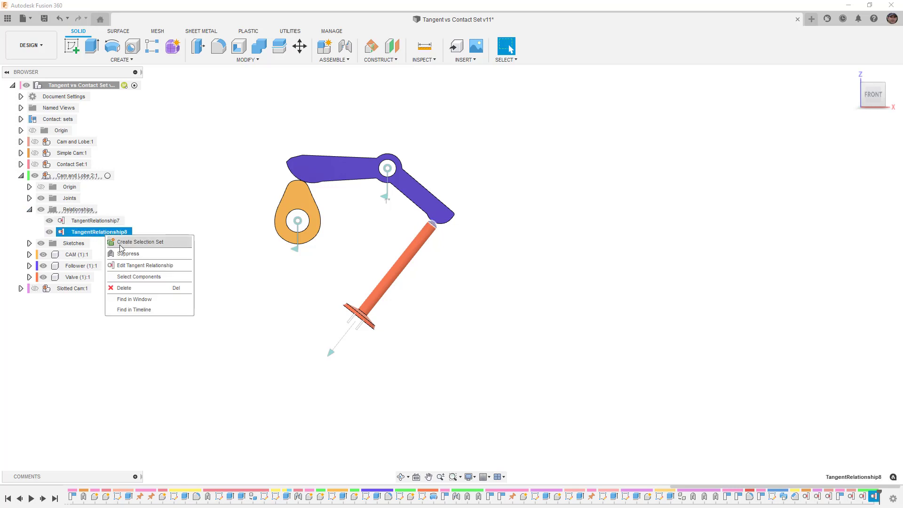
pyautogui.click(144, 290)
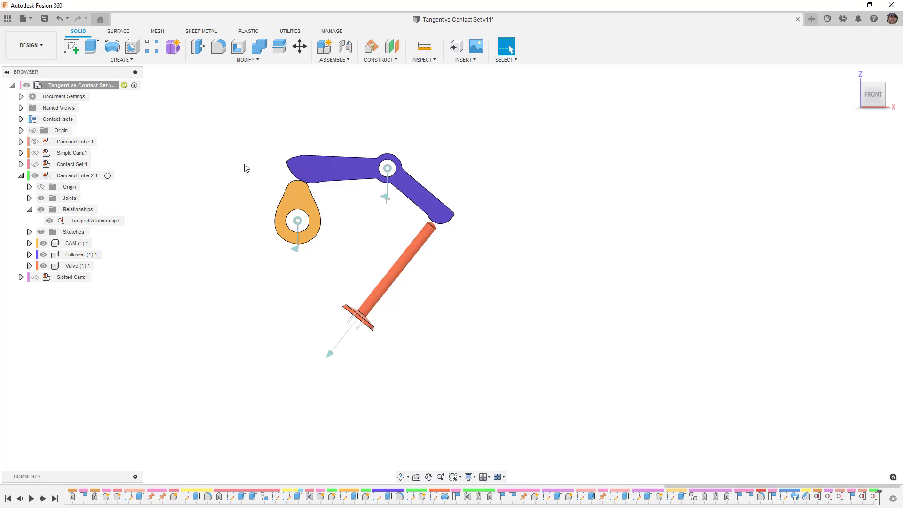
# Step: Create a new contact set between the valve stem and the rocker arm of Cam and Lobe 2:1
pyautogui.rightClick(58, 122)
pyautogui.click(94, 139)
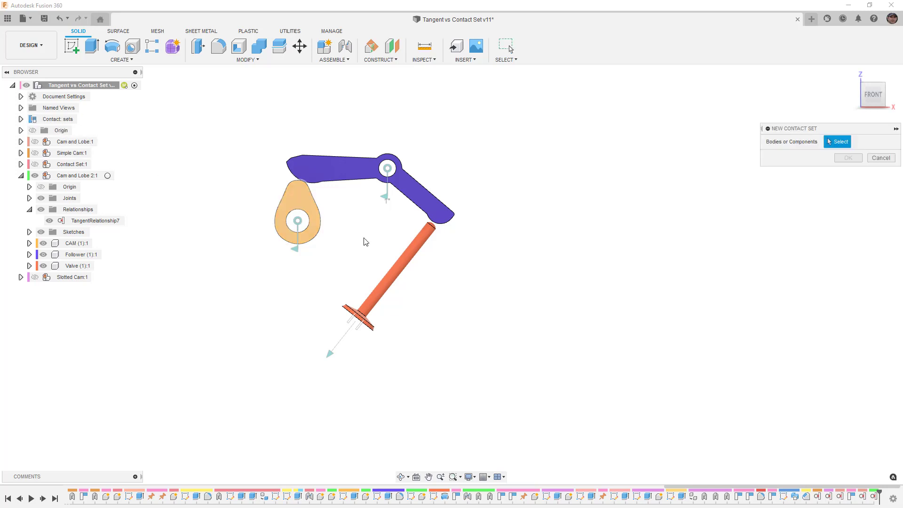
pyautogui.scroll(3, 453, 237)
pyautogui.click(401, 226)
pyautogui.click(422, 200)
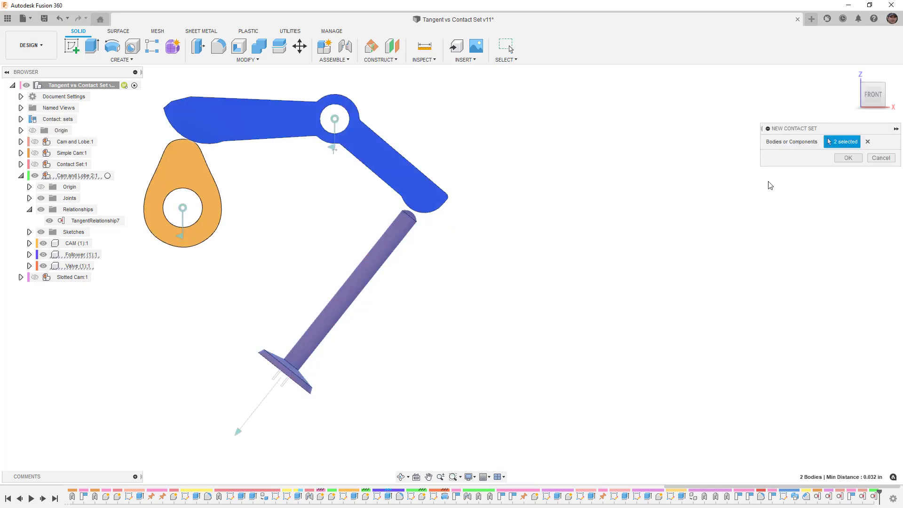
pyautogui.click(848, 158)
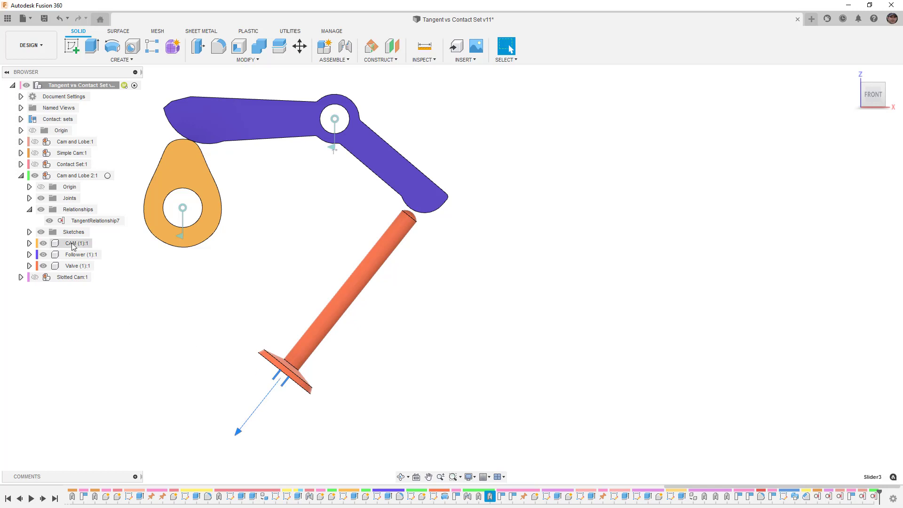
# Step: Limit the valve's Slider3 joint in Cam and Lobe 2:1 to a 0.00 in minimum, 1.40 in maximum and 0.00 in rest position
pyautogui.click(29, 198)
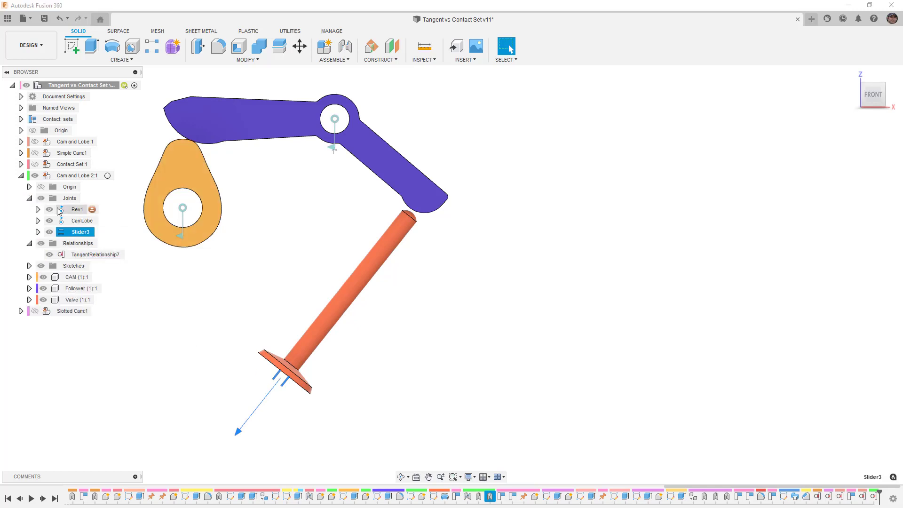
pyautogui.rightClick(78, 235)
pyautogui.click(112, 276)
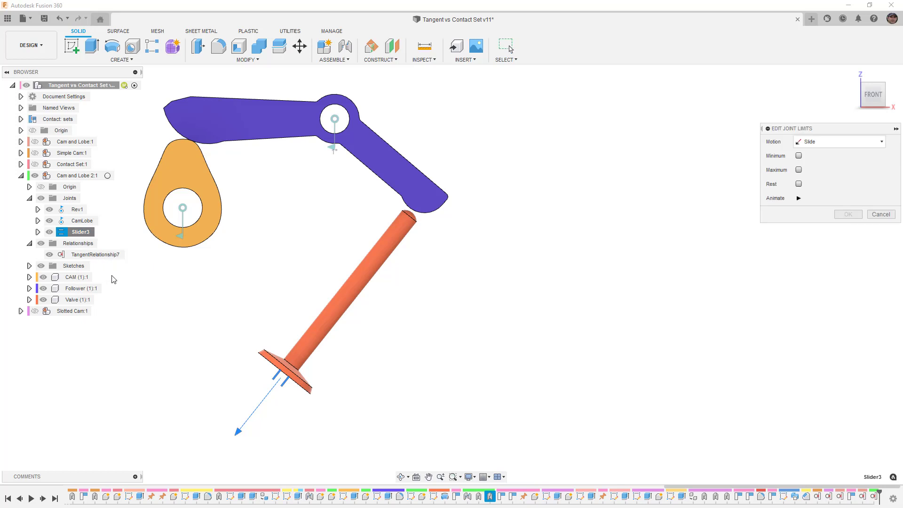
pyautogui.click(799, 155)
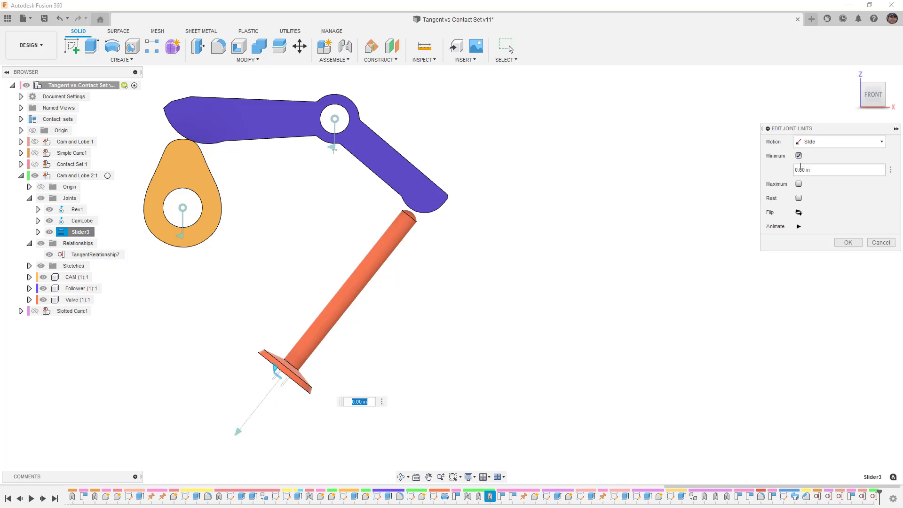
pyautogui.click(799, 184)
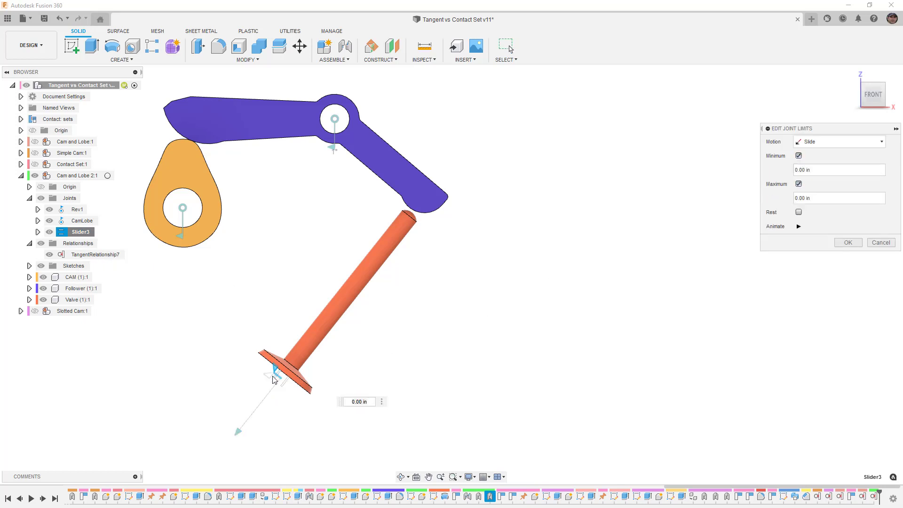
pyautogui.moveTo(267, 377); pyautogui.dragTo(188, 422)
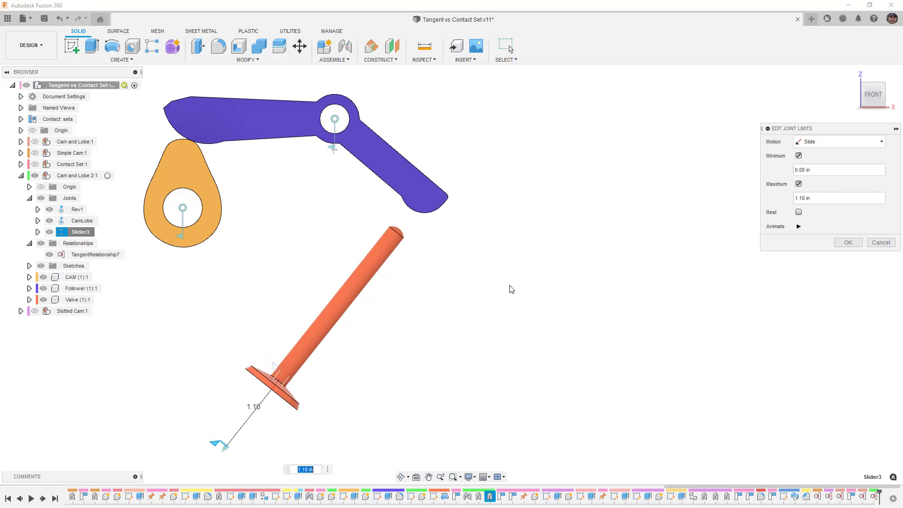
pyautogui.moveTo(213, 441); pyautogui.dragTo(198, 459)
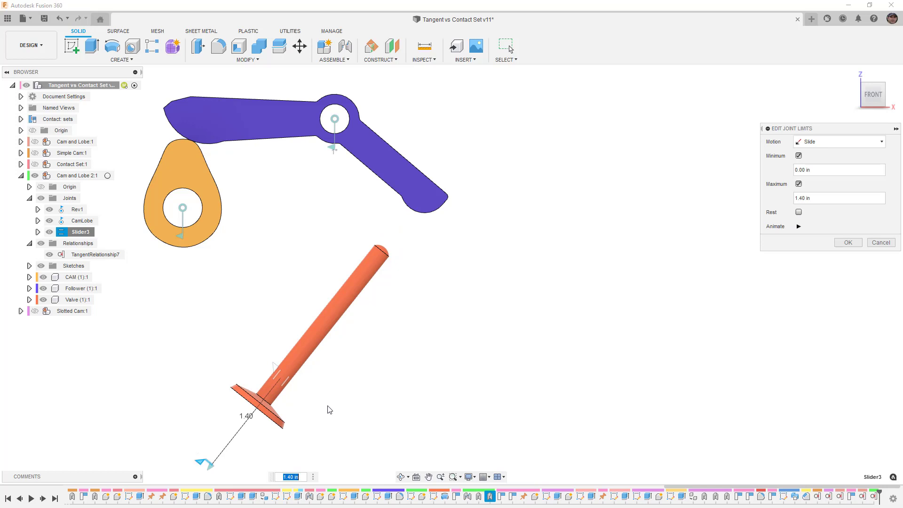
pyautogui.click(799, 212)
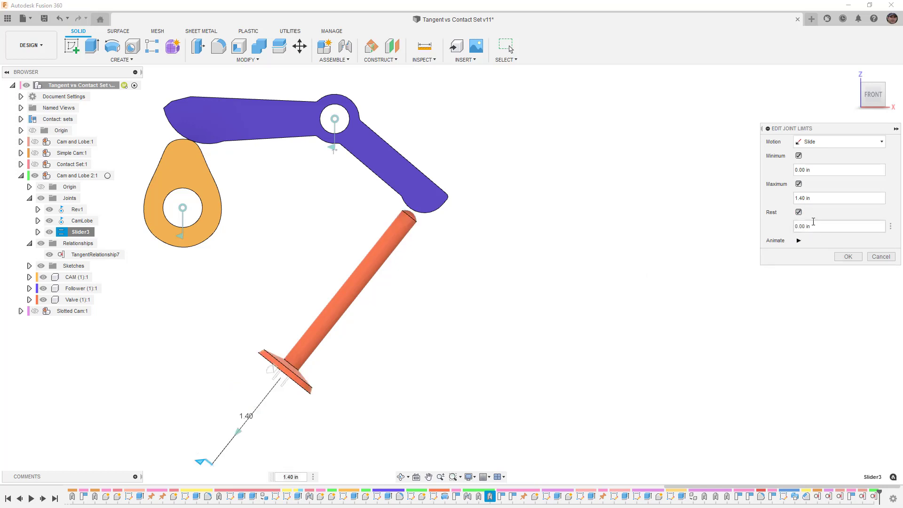
pyautogui.click(848, 256)
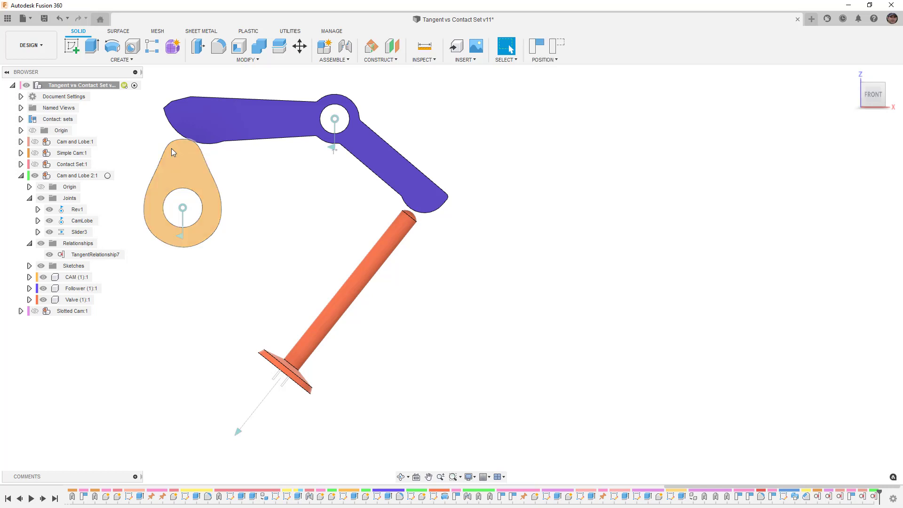
# Step: Suppress TangentRelationship7 between the cam and rocker arm, and swing the rocker arm freely to test its contact with the valve stem
pyautogui.scroll(-3, 209, 173)
pyautogui.scroll(2, 206, 171)
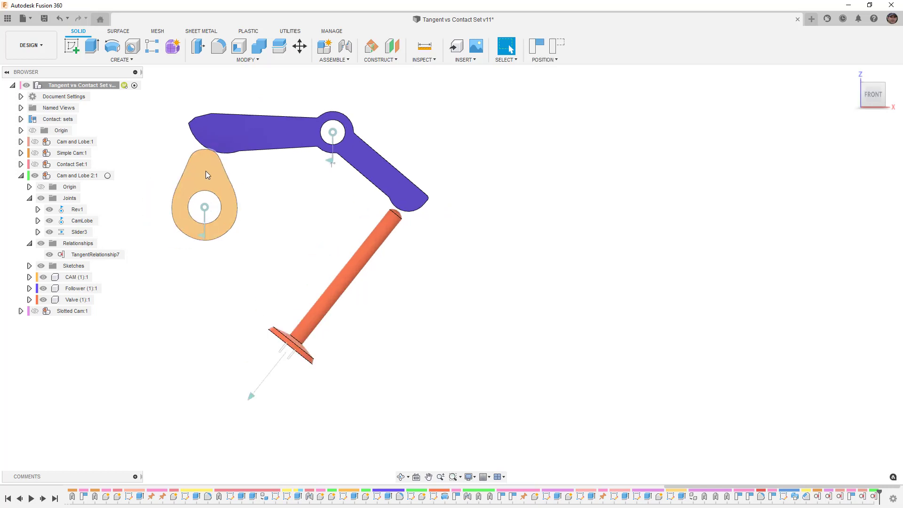
pyautogui.click(101, 254)
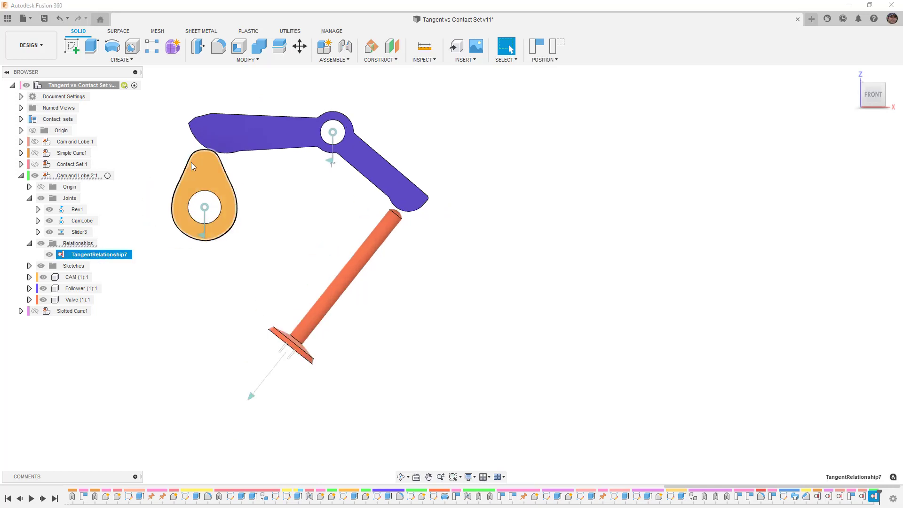
pyautogui.press('Escape')
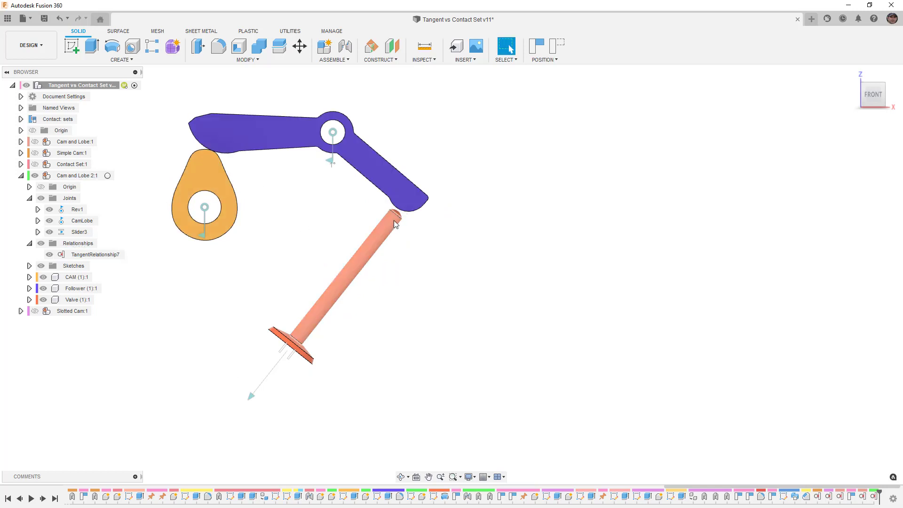
pyautogui.rightClick(87, 256)
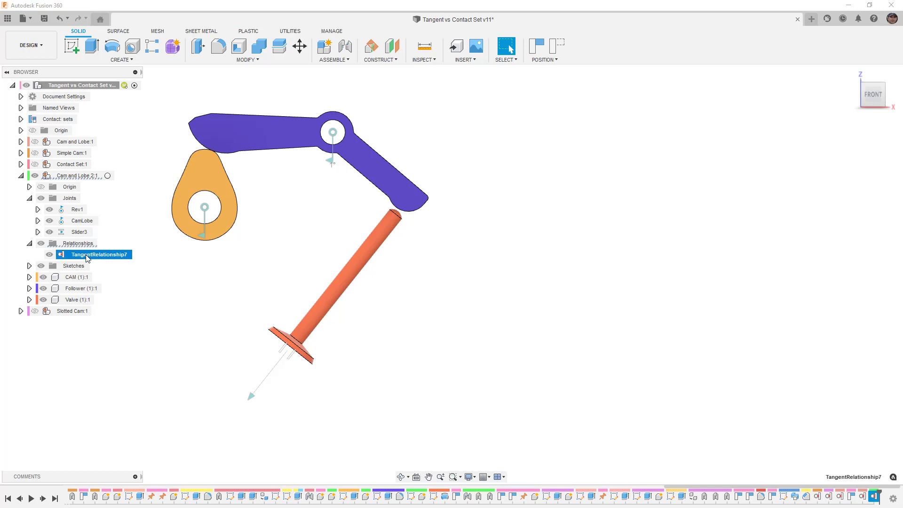
pyautogui.click(110, 275)
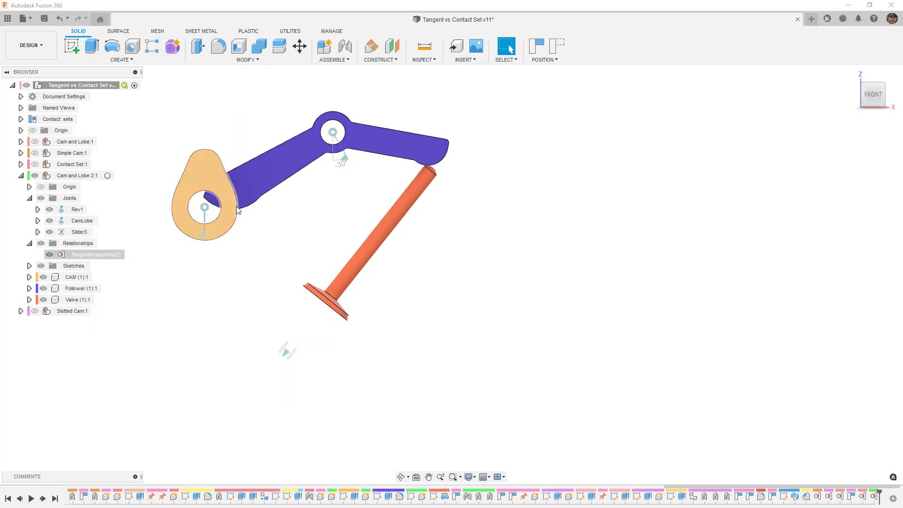
pyautogui.moveTo(251, 144); pyautogui.dragTo(229, 130)
pyautogui.moveTo(276, 197); pyautogui.dragTo(213, 177)
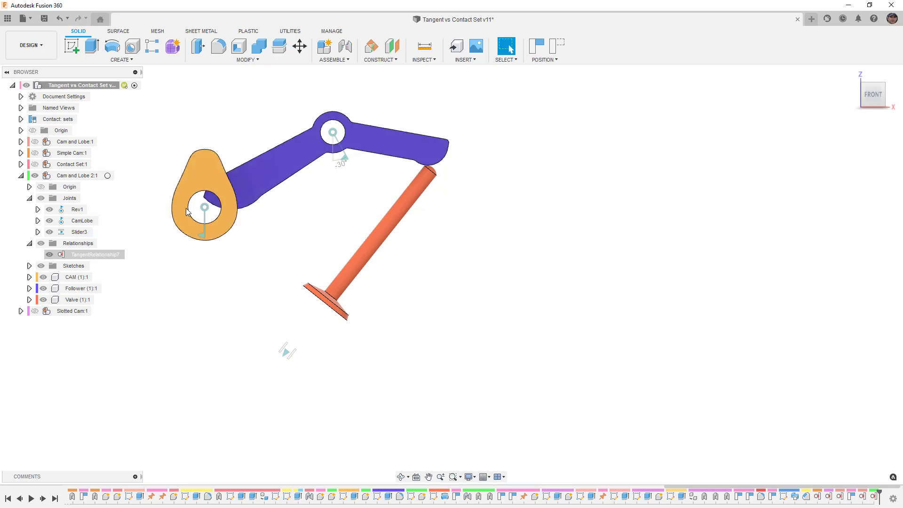
# Step: Set the Slider3 joint's minimum limit to 0.8 in and its rest position to 1.00 in
pyautogui.rightClick(84, 233)
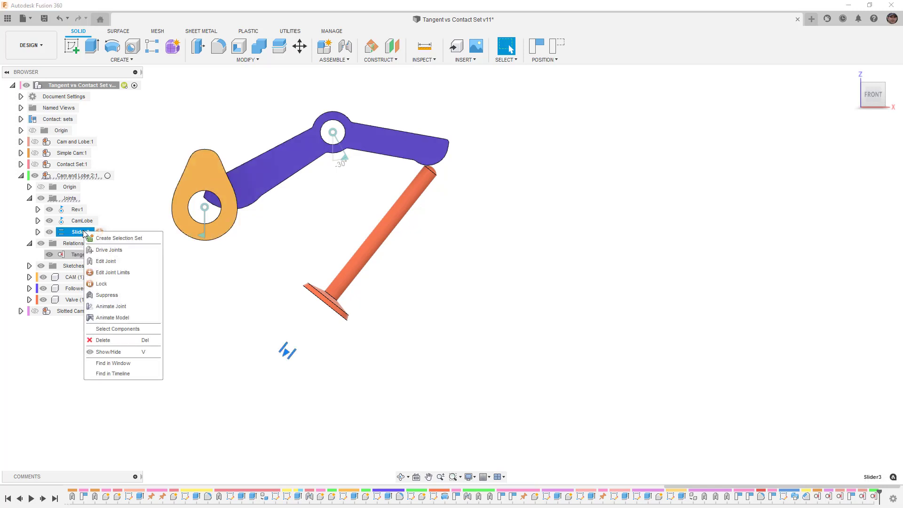
pyautogui.click(113, 272)
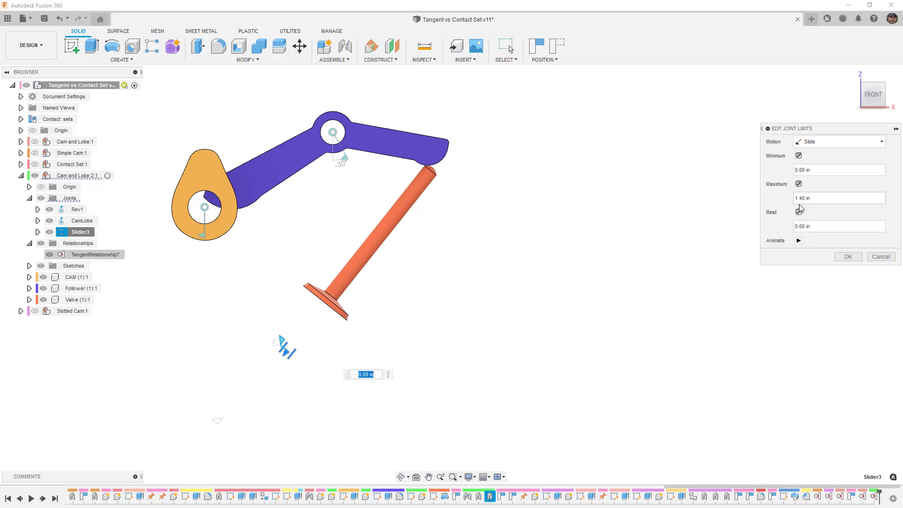
pyautogui.moveTo(816, 170); pyautogui.dragTo(769, 176)
pyautogui.write('1')
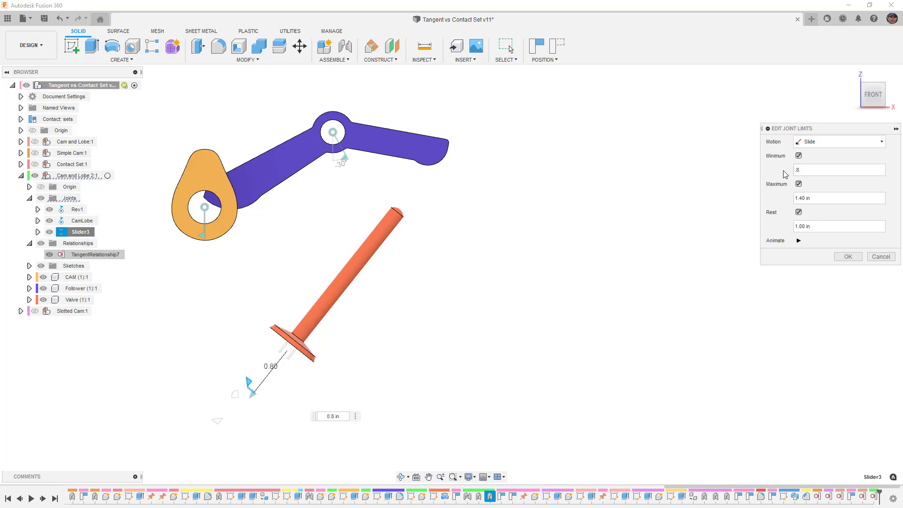
pyautogui.click(848, 256)
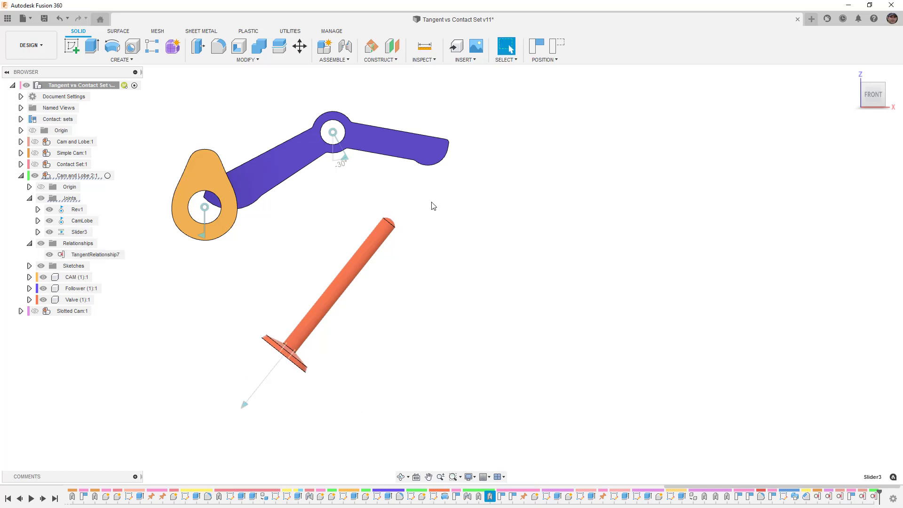
# Step: Swing the rocker arm above the cam, unsuppress TangentRelationship7, and capture the position with the cam turned slightly clockwise
pyautogui.moveTo(243, 161); pyautogui.dragTo(239, 130)
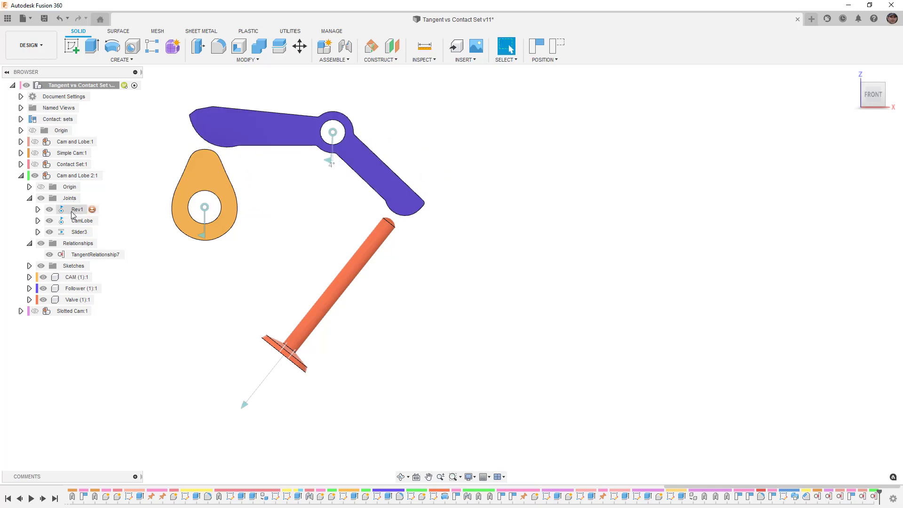
pyautogui.rightClick(88, 256)
pyautogui.click(106, 275)
pyautogui.moveTo(207, 171); pyautogui.dragTo(216, 150)
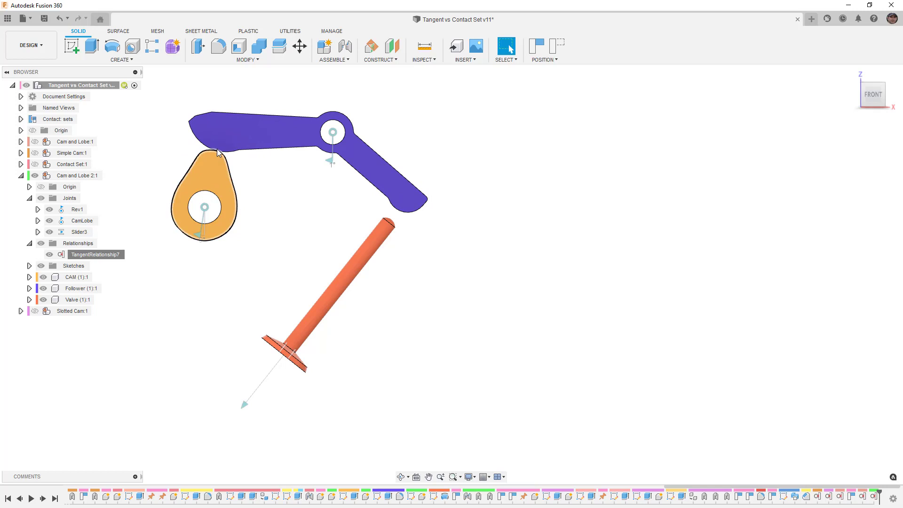
pyautogui.click(541, 48)
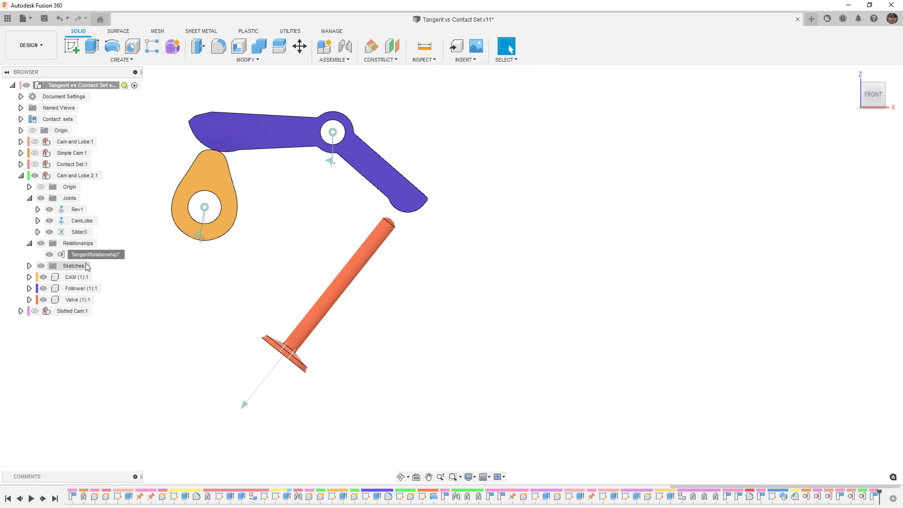
# Step: Set the Slider3 joint's minimum limit to 0.75 in and rotate the cam lobe clockwise under the rocker arm
pyautogui.rightClick(81, 232)
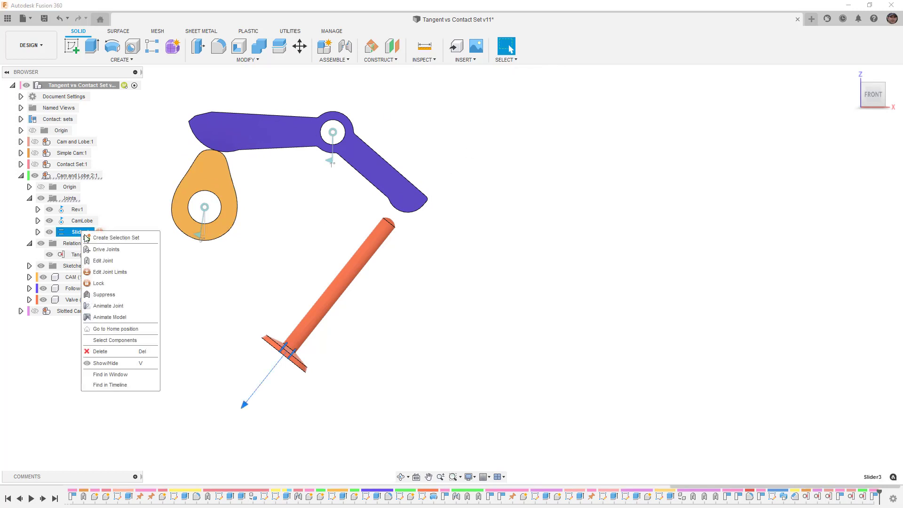
pyautogui.click(124, 273)
pyautogui.moveTo(809, 170); pyautogui.dragTo(789, 174)
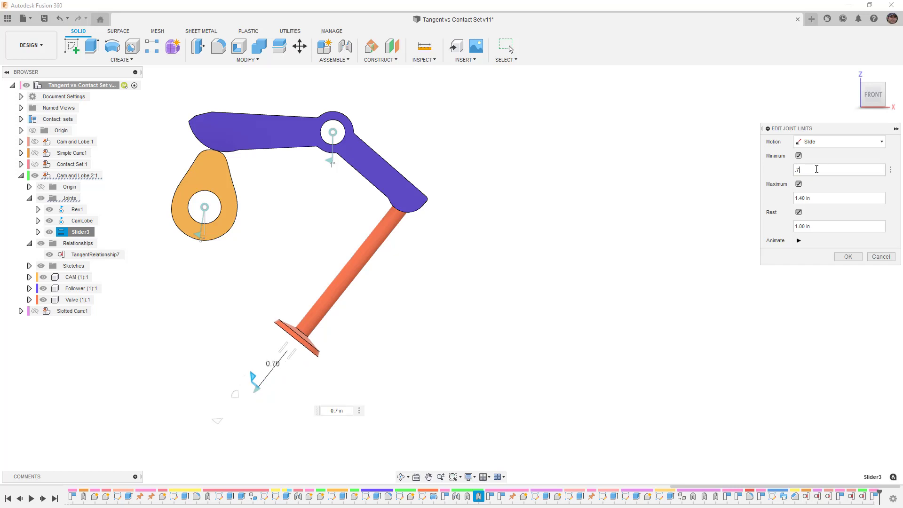
pyautogui.click(860, 254)
pyautogui.moveTo(233, 188); pyautogui.dragTo(268, 196)
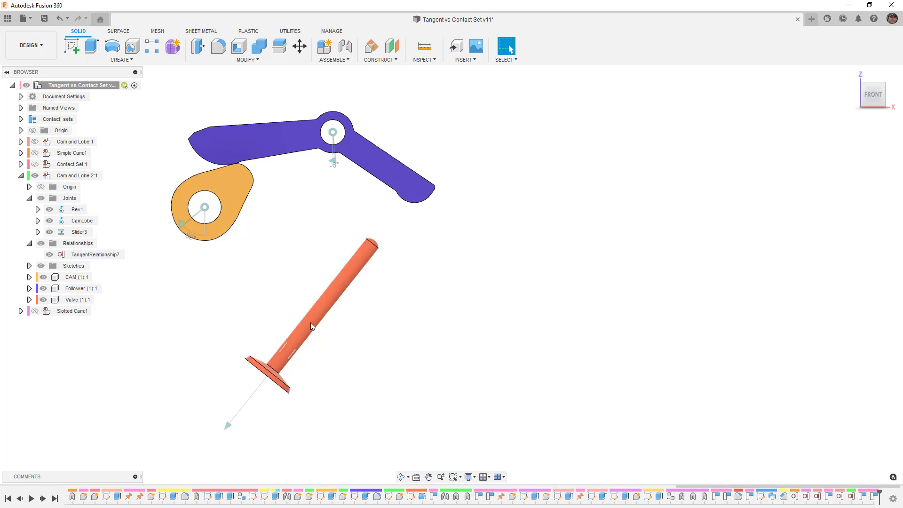
# Step: Set both the minimum limit and the rest position of Slider3 to 0.65 in, and rotate the cam to test the valve motion
pyautogui.rightClick(75, 232)
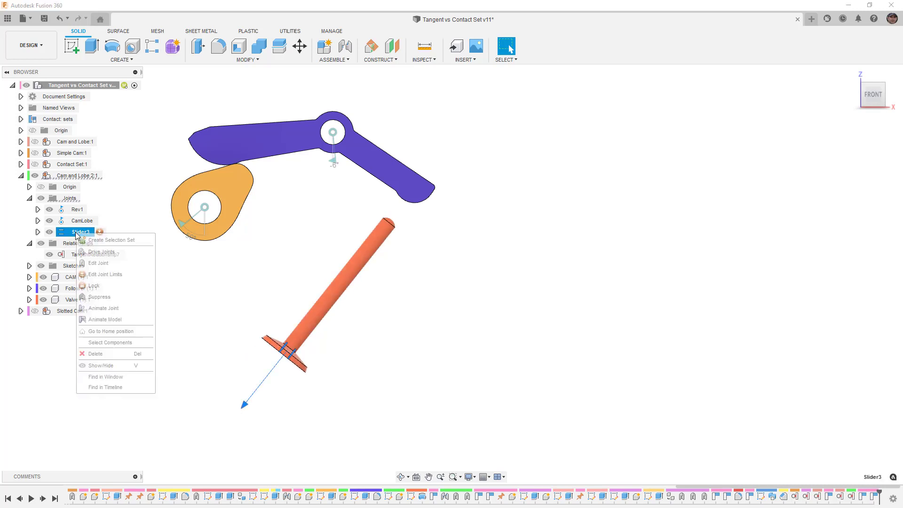
pyautogui.click(113, 275)
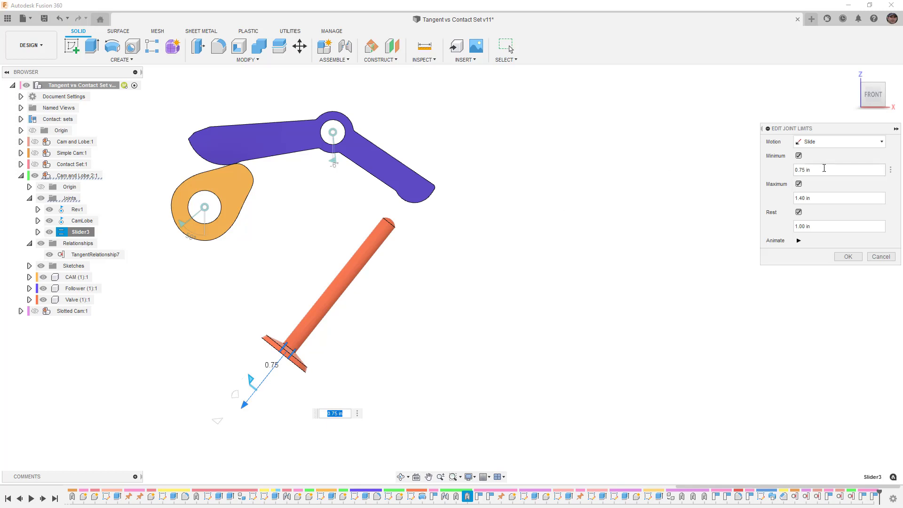
pyautogui.click(800, 225)
pyautogui.write('.75')
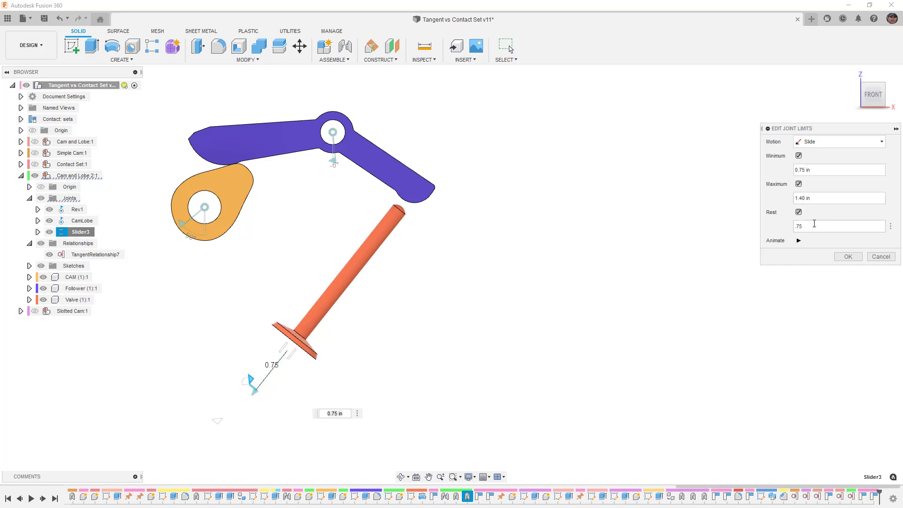
pyautogui.click(809, 170)
pyautogui.write('.65')
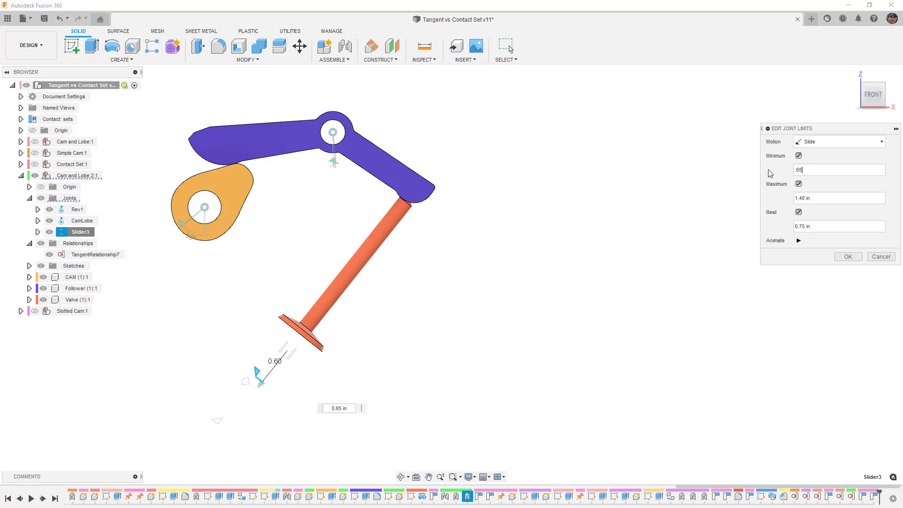
pyautogui.click(799, 226)
pyautogui.write('.65')
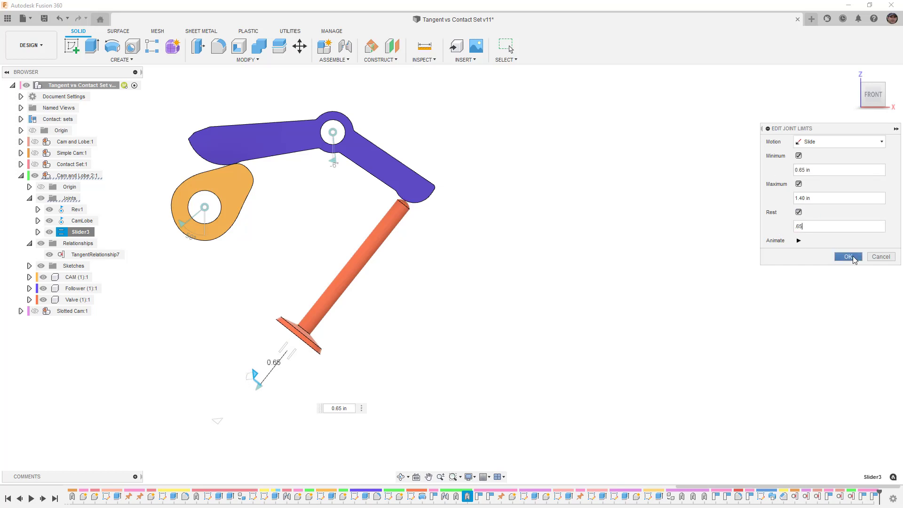
pyautogui.click(848, 257)
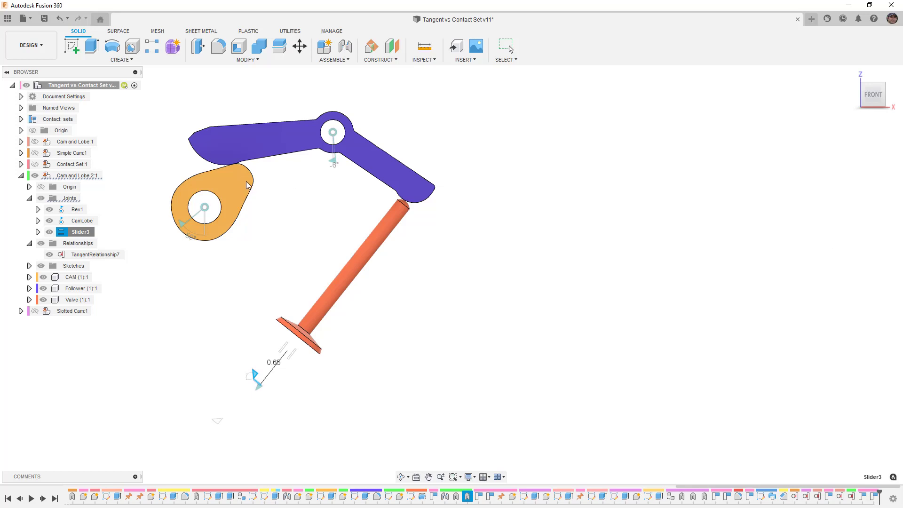
pyautogui.moveTo(247, 186); pyautogui.dragTo(188, 155)
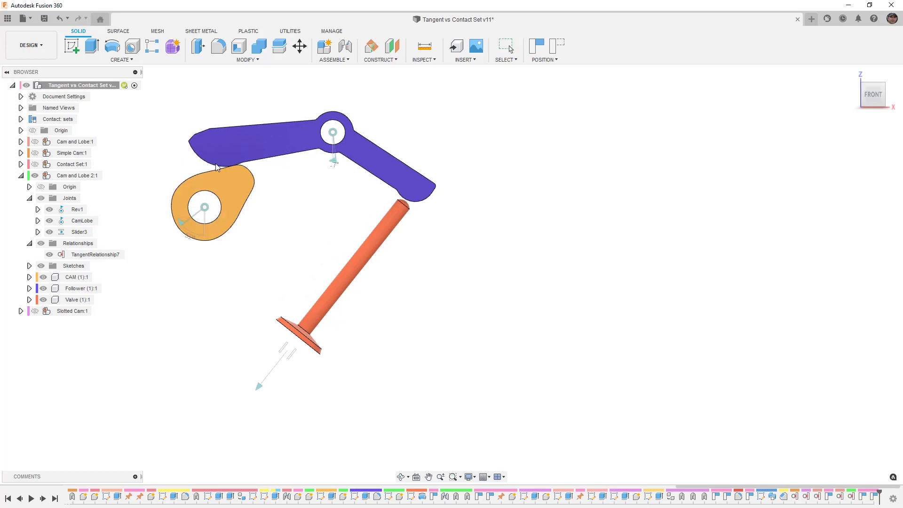
# Step: Try moving the mechanism with TangentRelationship7 suppressed, and revert the components to their captured positions
pyautogui.rightClick(85, 259)
pyautogui.click(94, 276)
pyautogui.moveTo(230, 178); pyautogui.dragTo(262, 77)
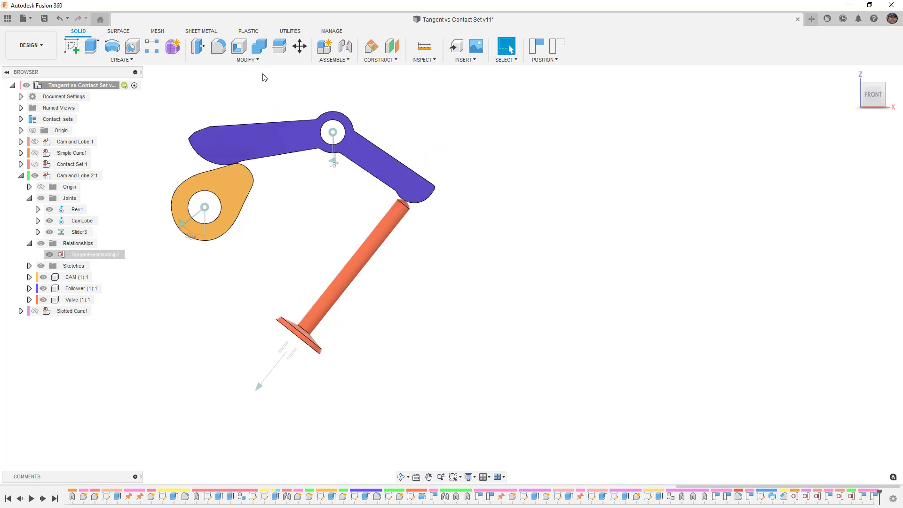
pyautogui.click(558, 45)
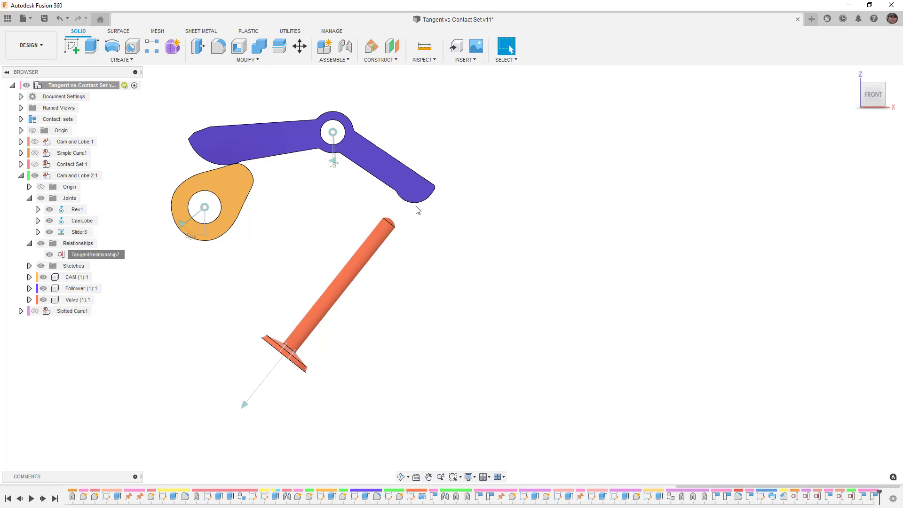
# Step: Collapse and hide the Cam and Lobe 2:1 assembly, and show the Contact Set:1 assembly
pyautogui.click(21, 175)
pyautogui.click(34, 175)
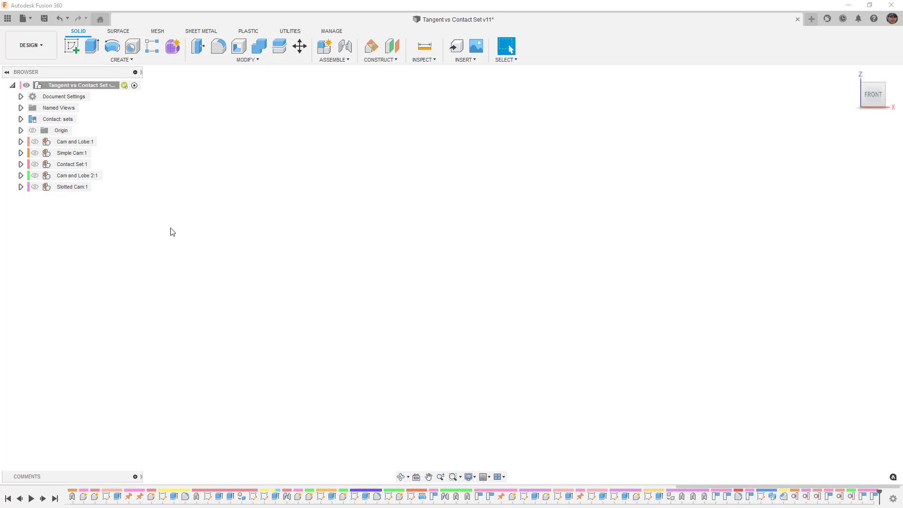
pyautogui.click(35, 164)
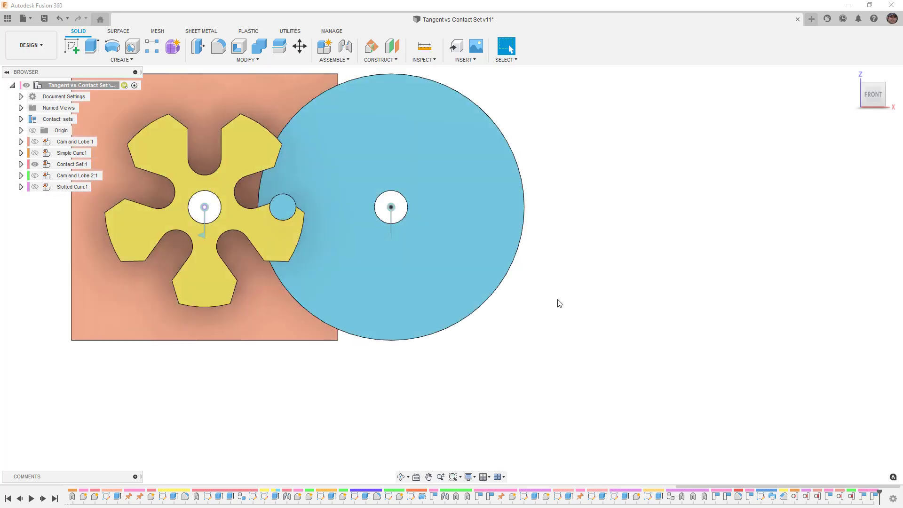
# Step: Rotate the blue disc slightly to move its pin clear of the yellow wheel's arm, and capture the position
pyautogui.scroll(-2, 599, 334)
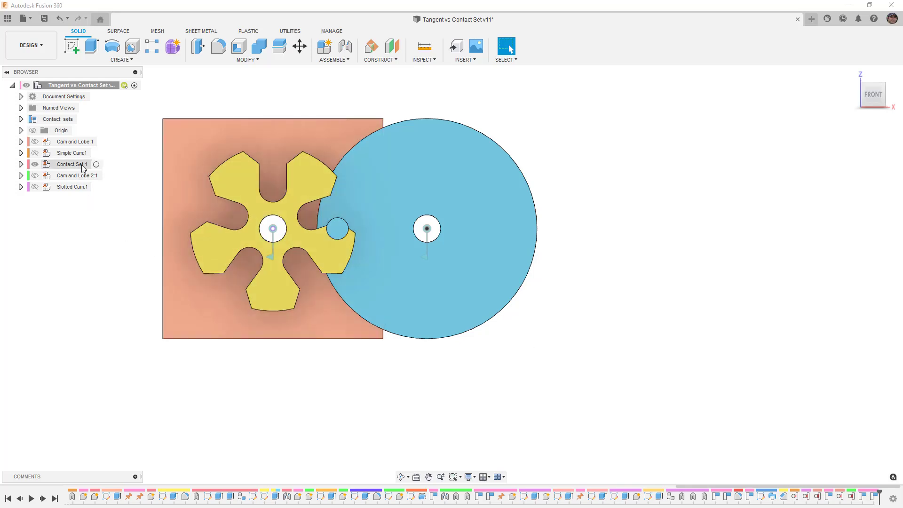
pyautogui.moveTo(418, 289); pyautogui.dragTo(407, 290)
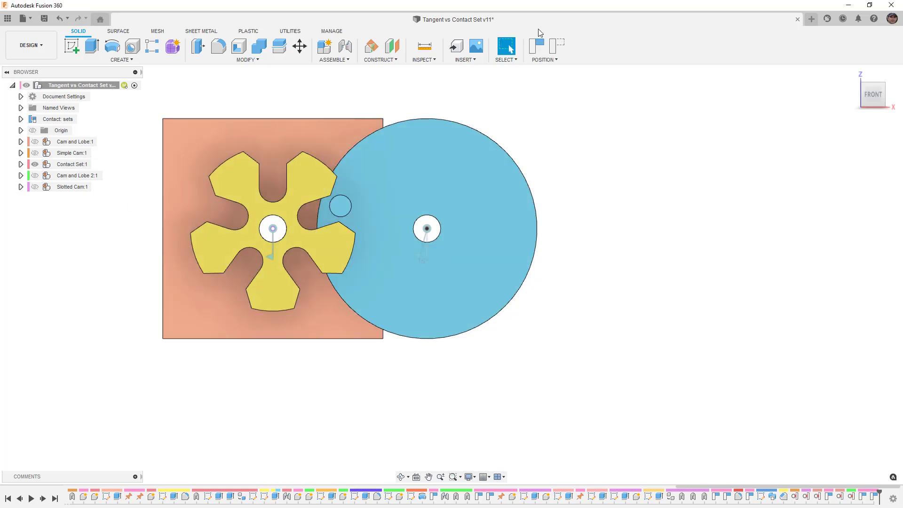
pyautogui.click(536, 46)
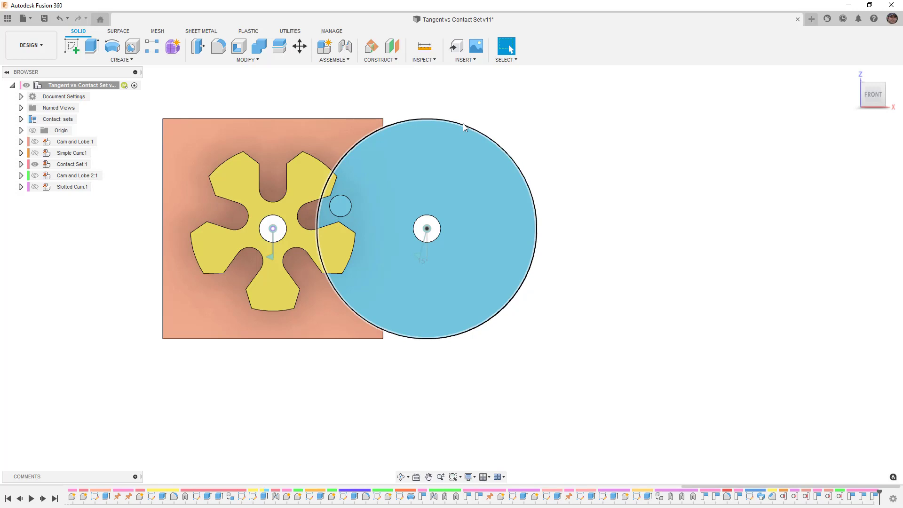
# Step: Create a contact set from the blue disc and the yellow slotted wheel, and rotate the disc to test the contact
pyautogui.rightClick(69, 123)
pyautogui.click(76, 139)
pyautogui.click(366, 180)
pyautogui.click(310, 179)
pyautogui.click(848, 158)
pyautogui.moveTo(371, 196); pyautogui.dragTo(495, 154)
pyautogui.moveTo(408, 170); pyautogui.dragTo(319, 171)
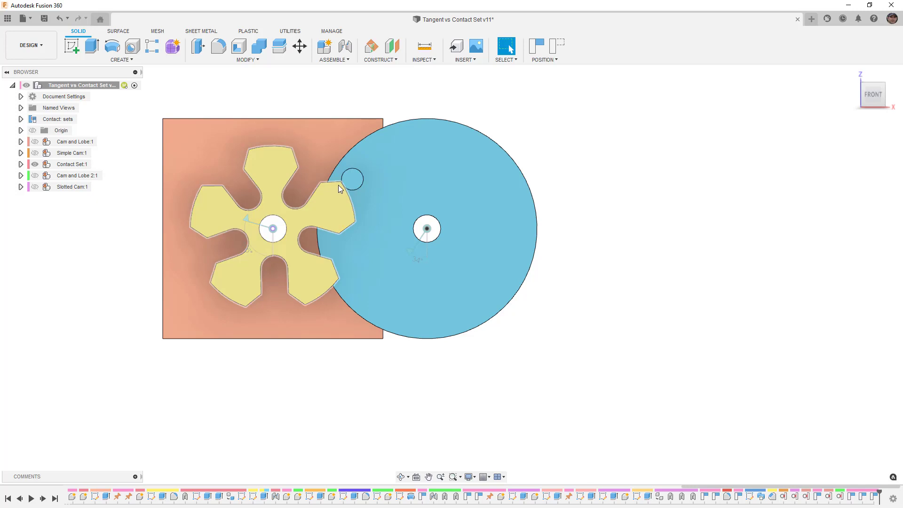
# Step: Activate the Contact Set:1 component, set the yellow wheel's tip chamfer to 0.50 in, and rotate the disc against it
pyautogui.doubleClick(97, 165)
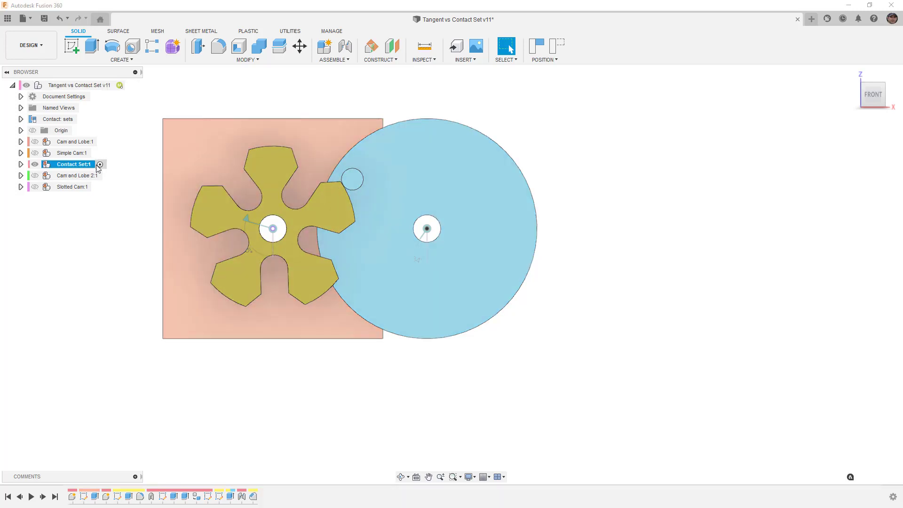
pyautogui.click(253, 497)
pyautogui.rightClick(253, 498)
pyautogui.click(280, 413)
pyautogui.moveTo(257, 147); pyautogui.dragTo(250, 158)
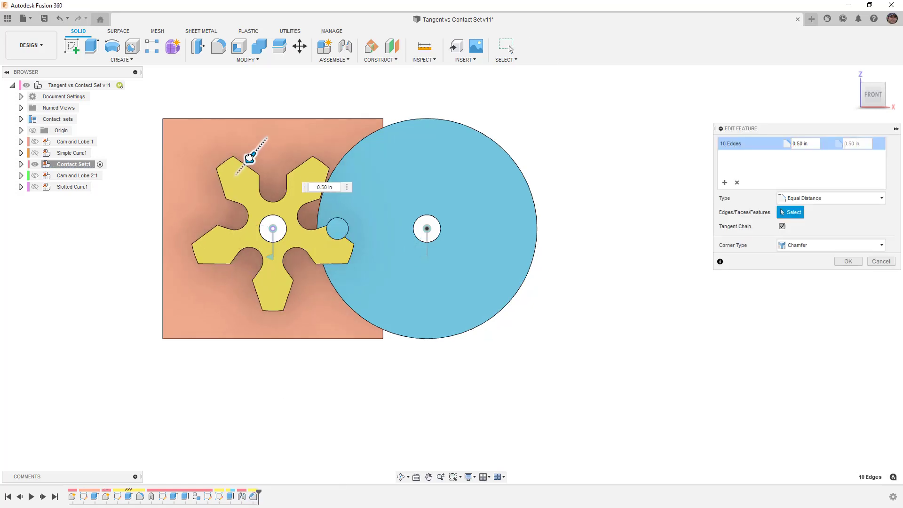
pyautogui.click(847, 261)
pyautogui.moveTo(382, 169); pyautogui.dragTo(269, 187)
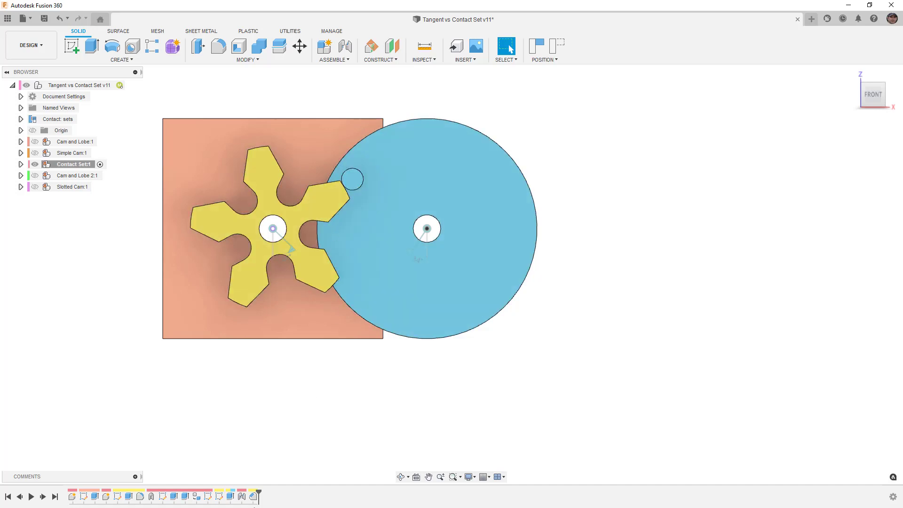
# Step: Change the wheel's tip chamfer to the Two Distance type with distances of 0.40 in and 0.70 in
pyautogui.rightClick(253, 496)
pyautogui.click(273, 407)
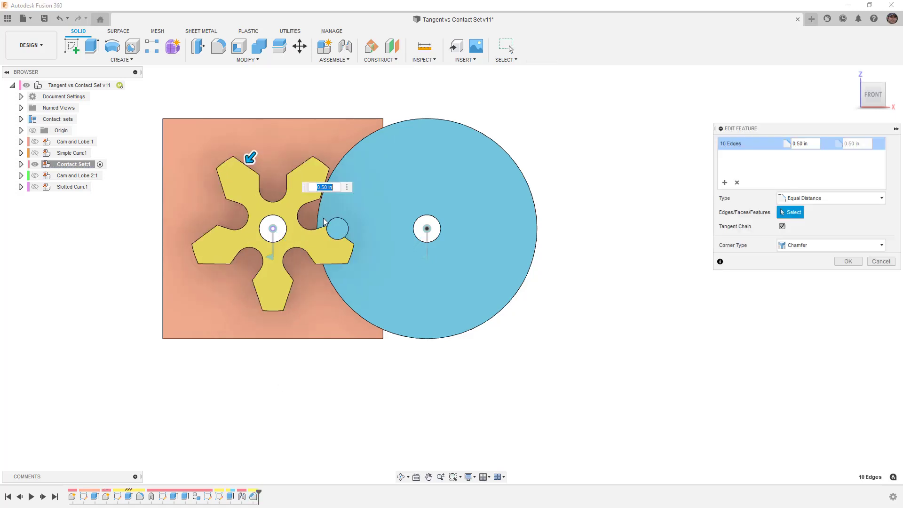
pyautogui.click(803, 201)
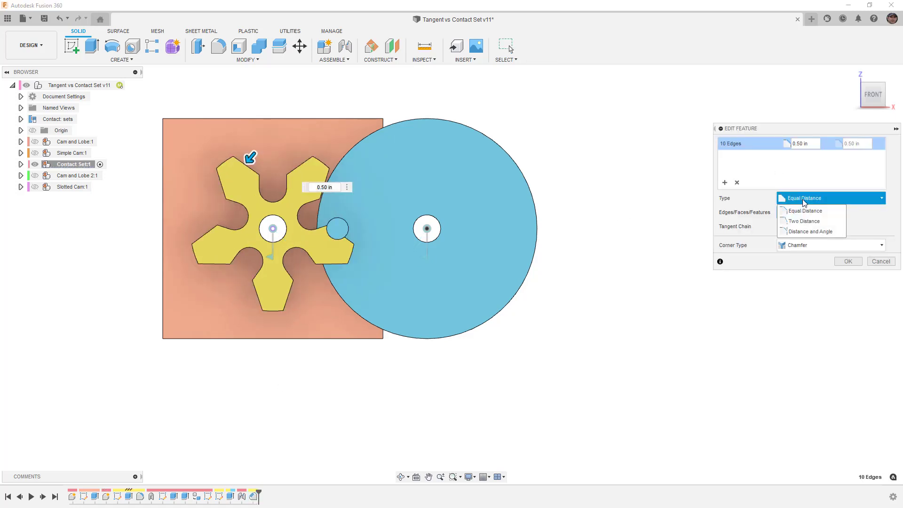
pyautogui.click(810, 222)
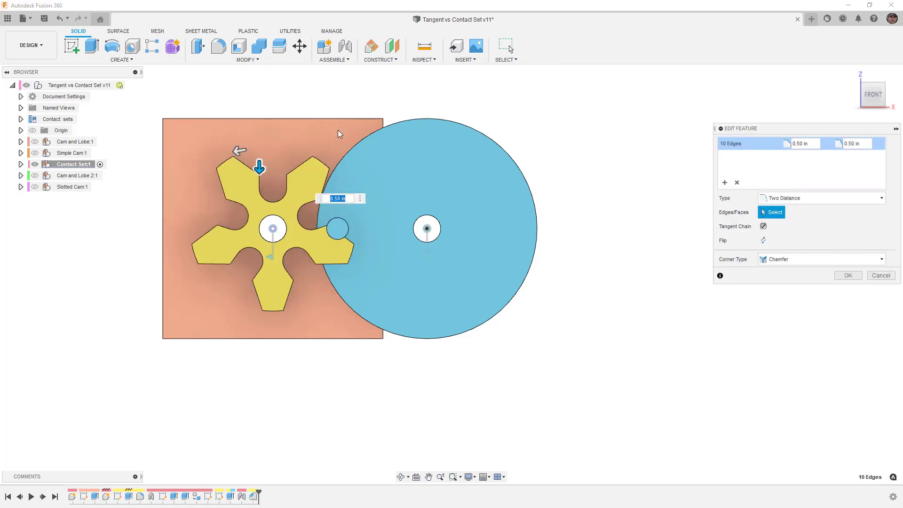
pyautogui.moveTo(238, 150); pyautogui.dragTo(258, 159)
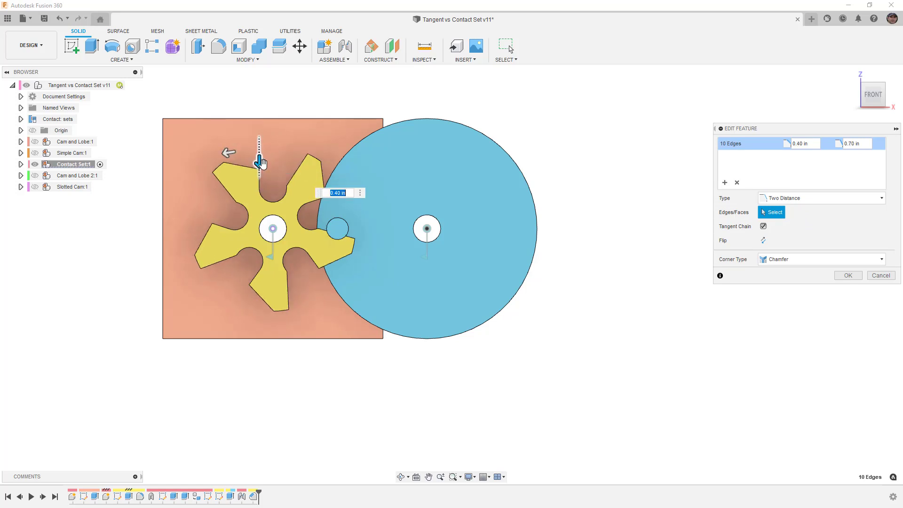
pyautogui.click(853, 277)
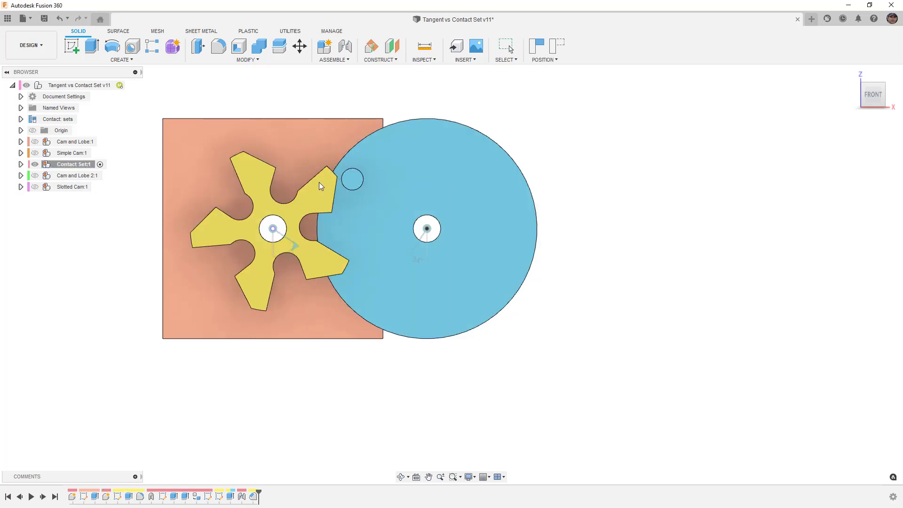
# Step: Rotate the disc to test how its pin drives the asymmetrically chamfered wheel, and revert the components to their captured positions
pyautogui.moveTo(447, 186); pyautogui.dragTo(232, 291)
pyautogui.moveTo(365, 241); pyautogui.dragTo(315, 196)
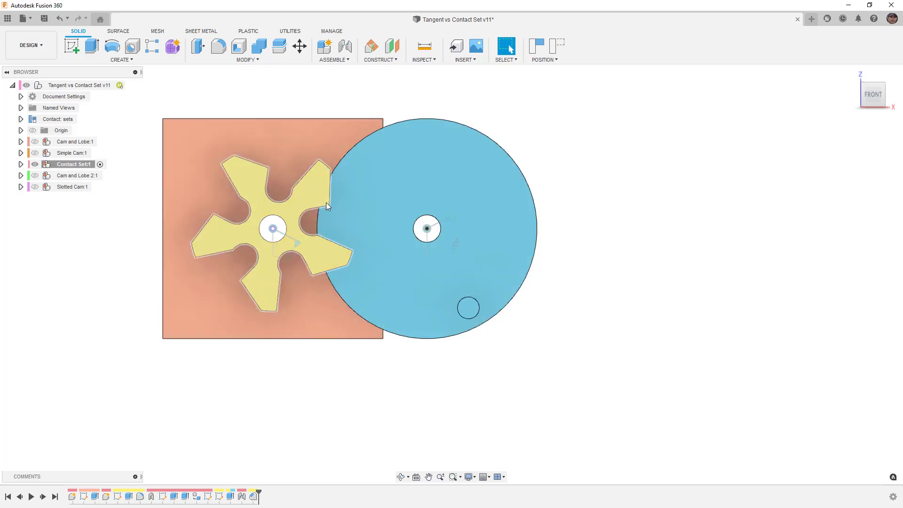
pyautogui.moveTo(436, 303); pyautogui.dragTo(531, 205)
pyautogui.click(348, 59)
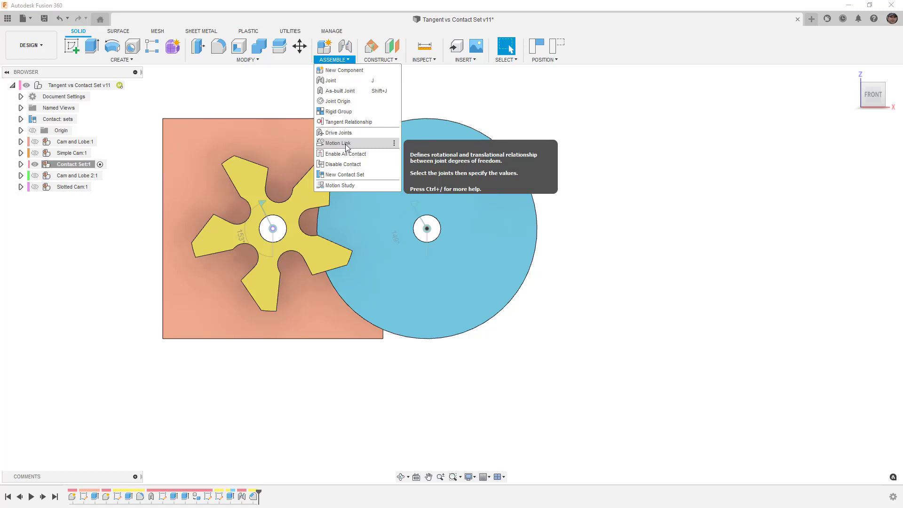
pyautogui.click(470, 103)
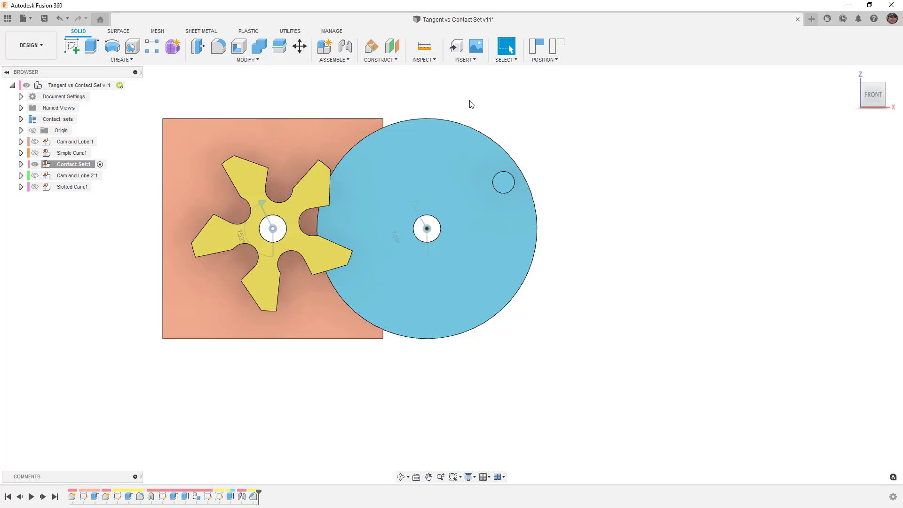
pyautogui.click(557, 45)
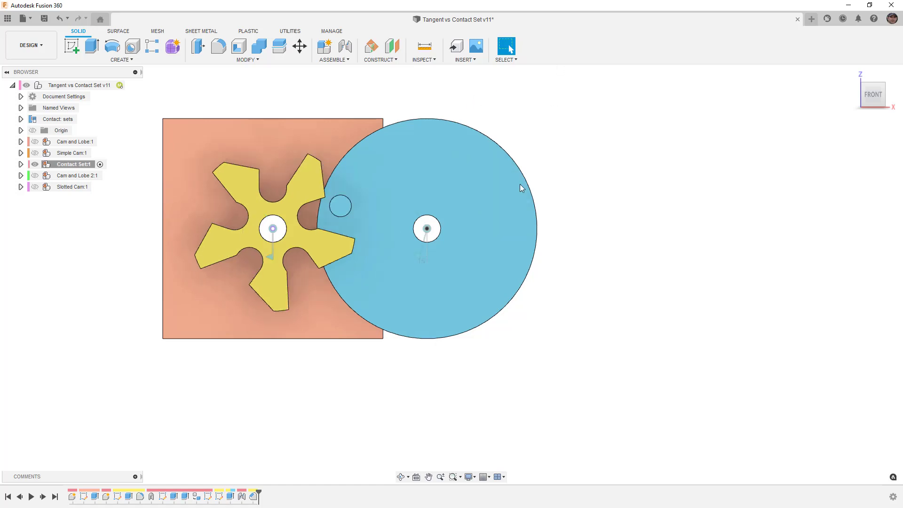